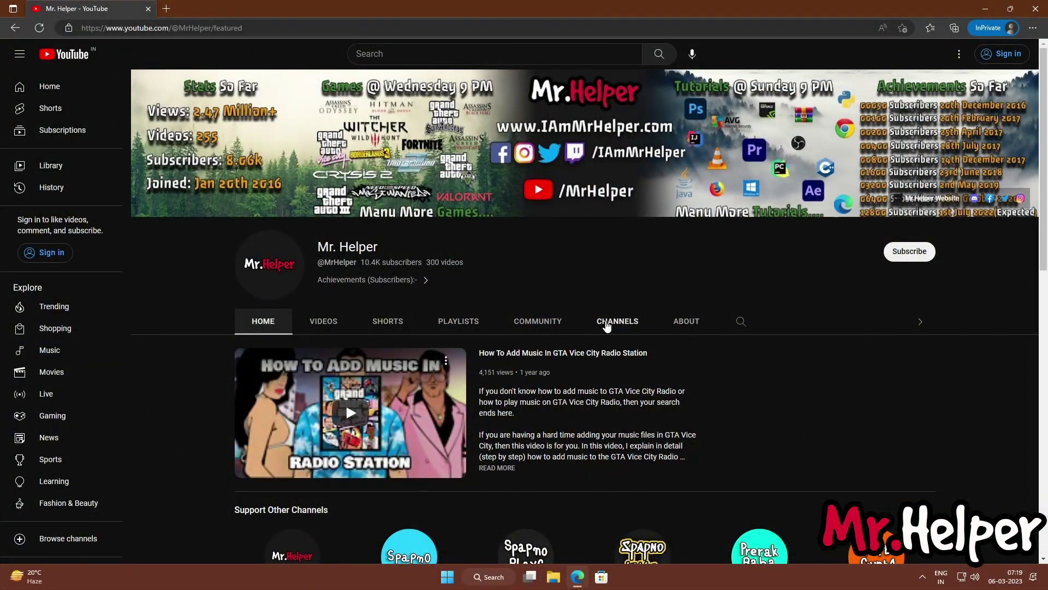
# Look through the channel's Channels and About pages, including its featured channels, description and links.
pyautogui.click(606, 322)
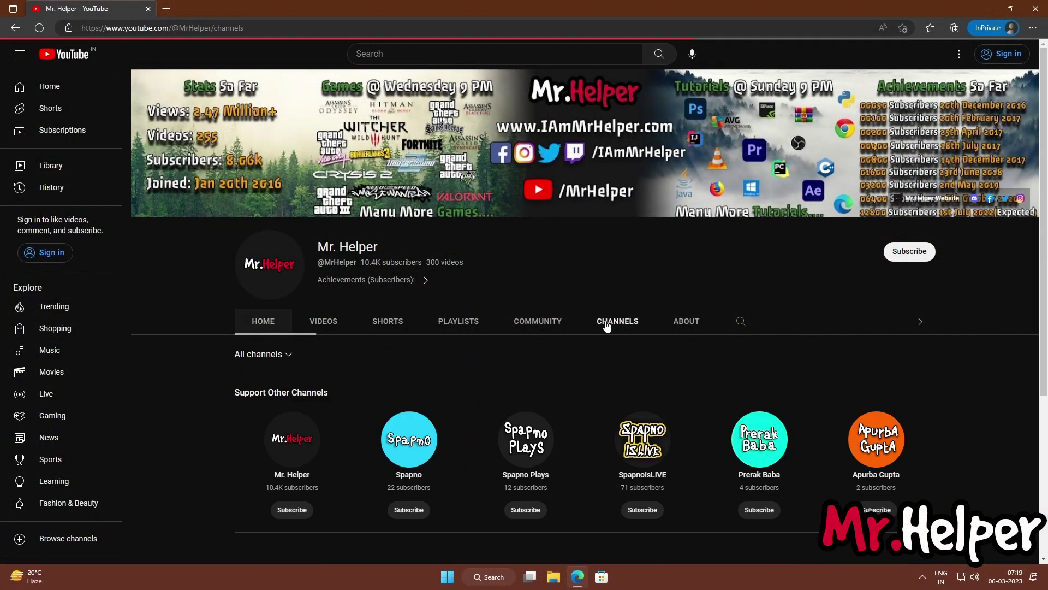
pyautogui.scroll(-4, 928, 382)
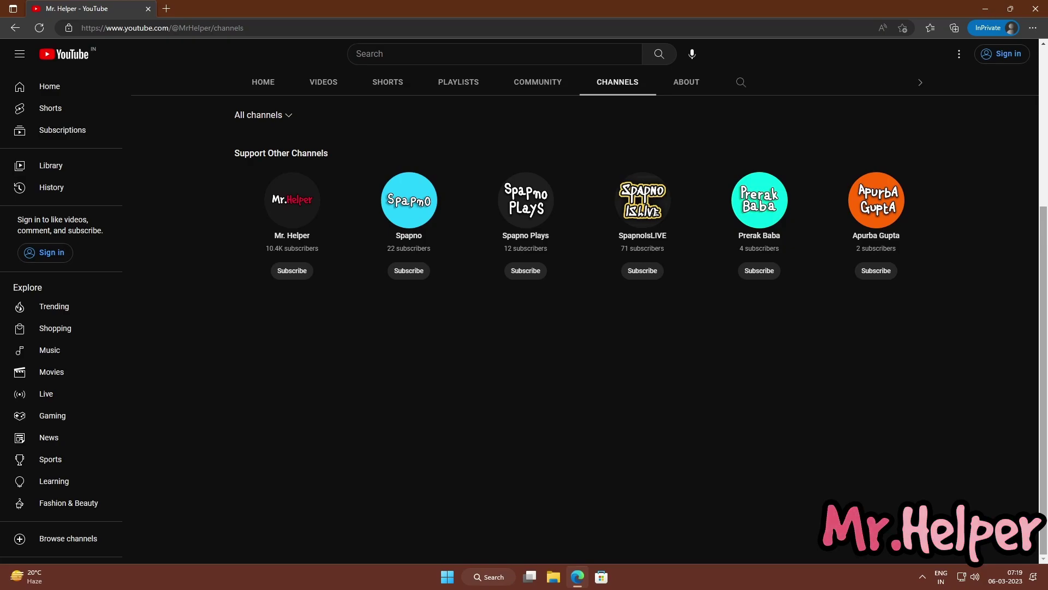
pyautogui.scroll(5, 939, 411)
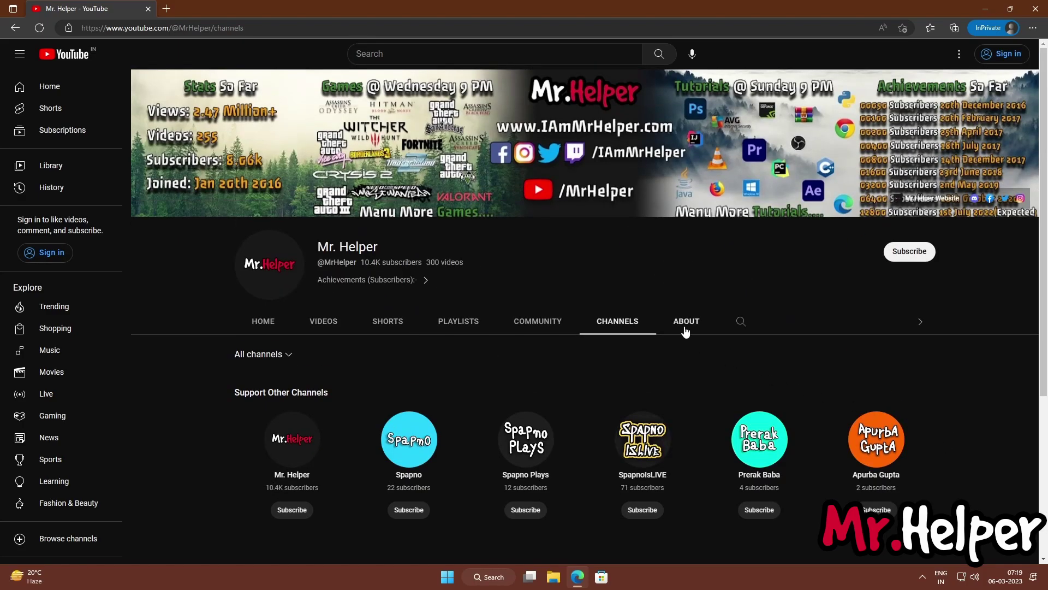
pyautogui.click(685, 323)
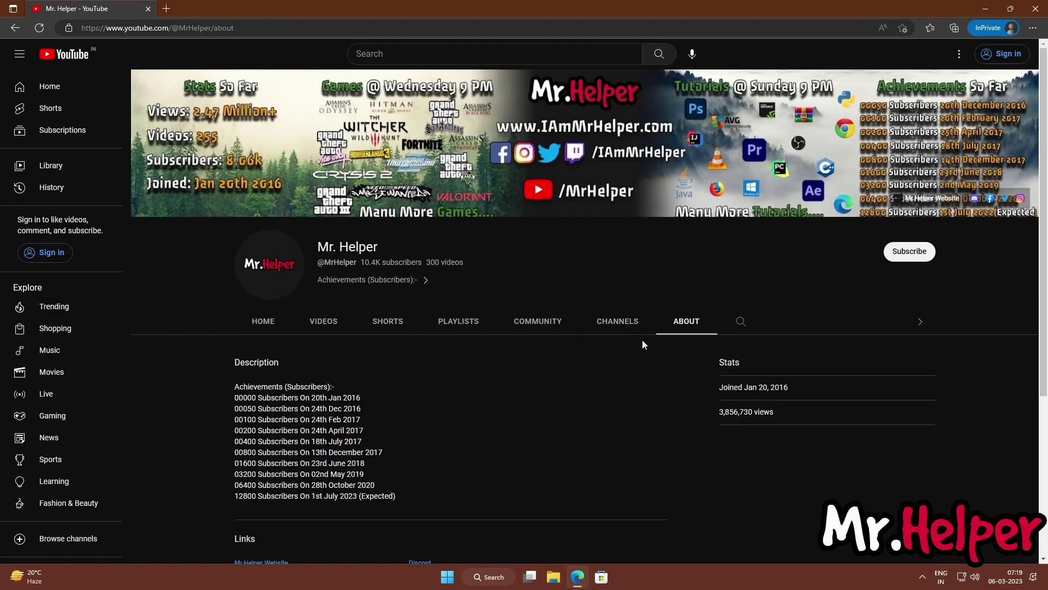
pyautogui.scroll(-5, 645, 343)
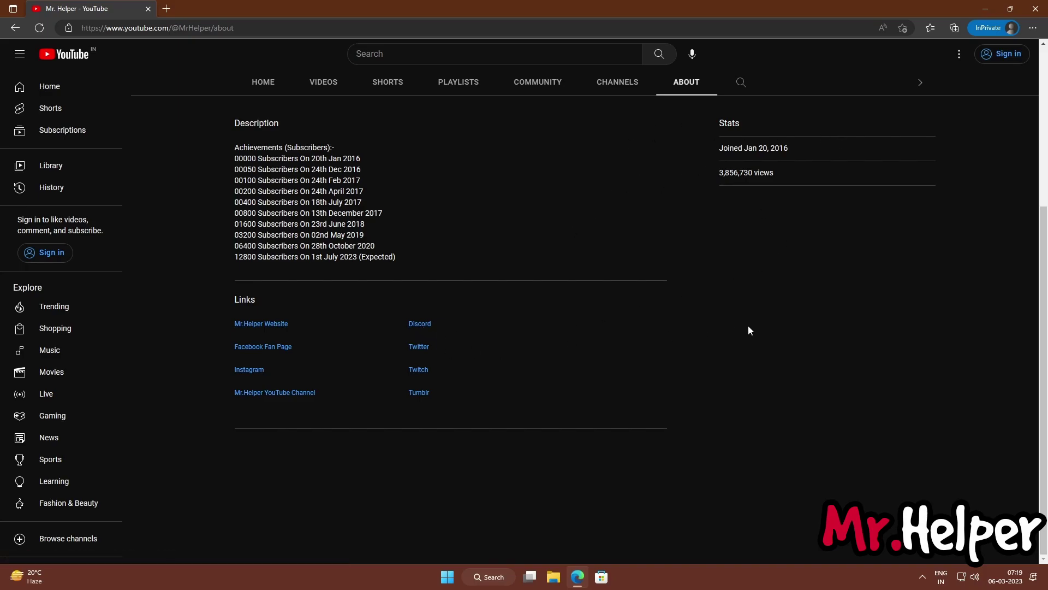
pyautogui.scroll(4, 644, 419)
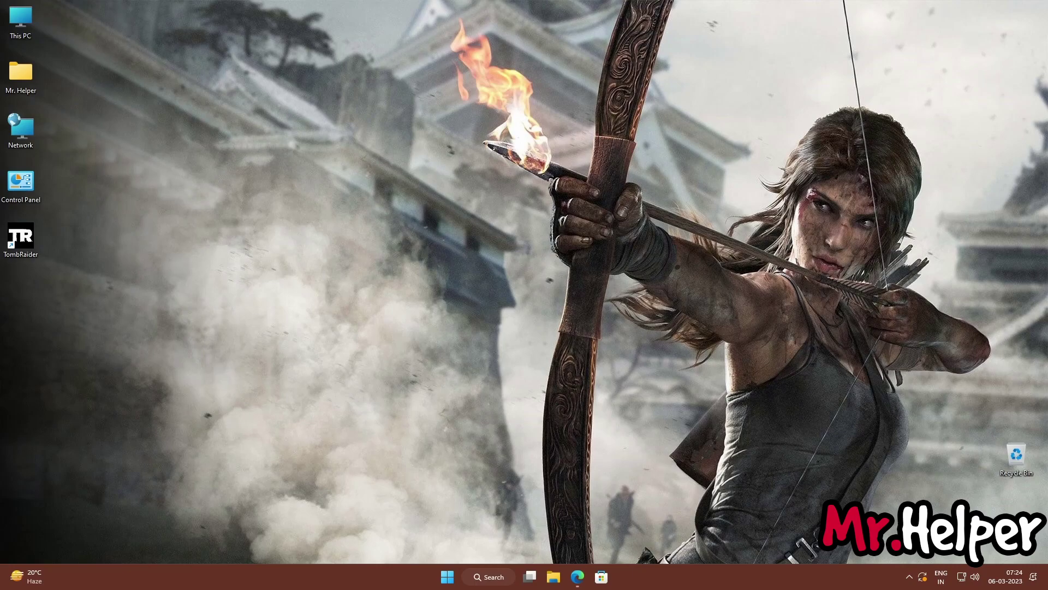
# Open This PC in File Explorer and go to the user's home folder using the path %UserProfile%.
pyautogui.doubleClick(14, 28)
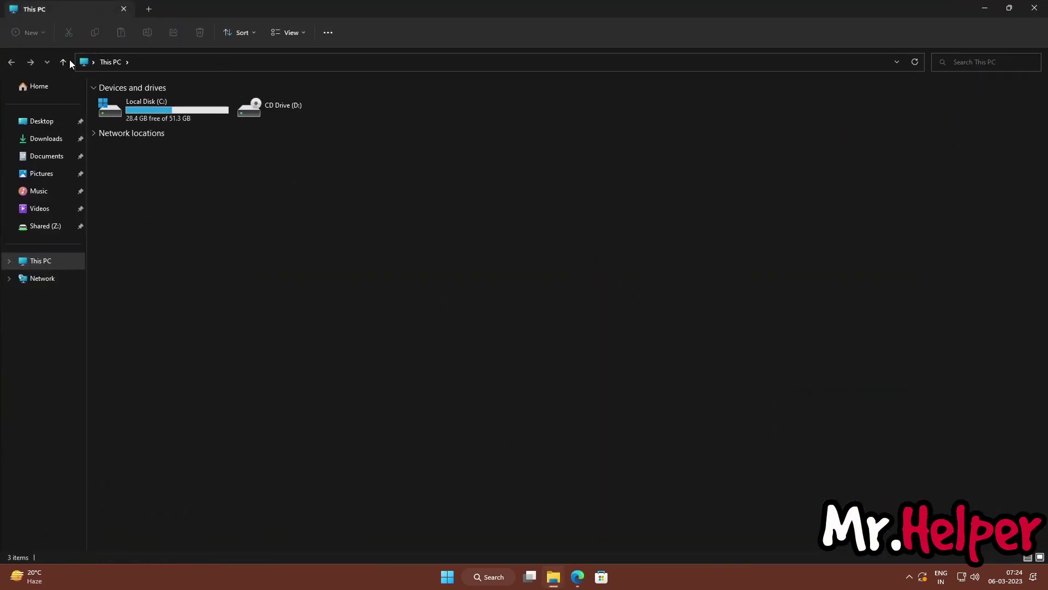
pyautogui.click(158, 62)
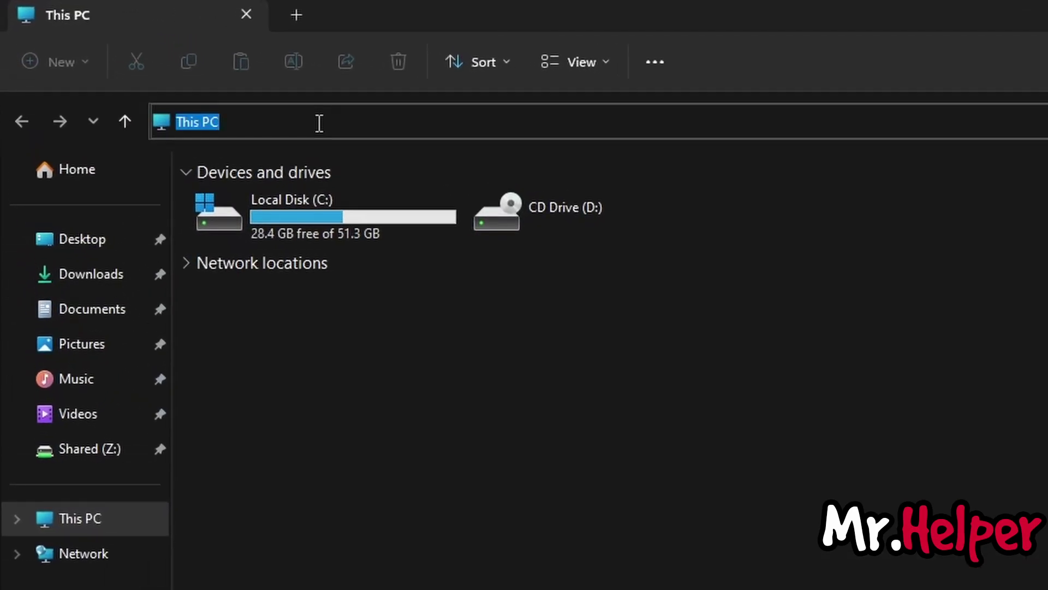
pyautogui.press('BackSpace')
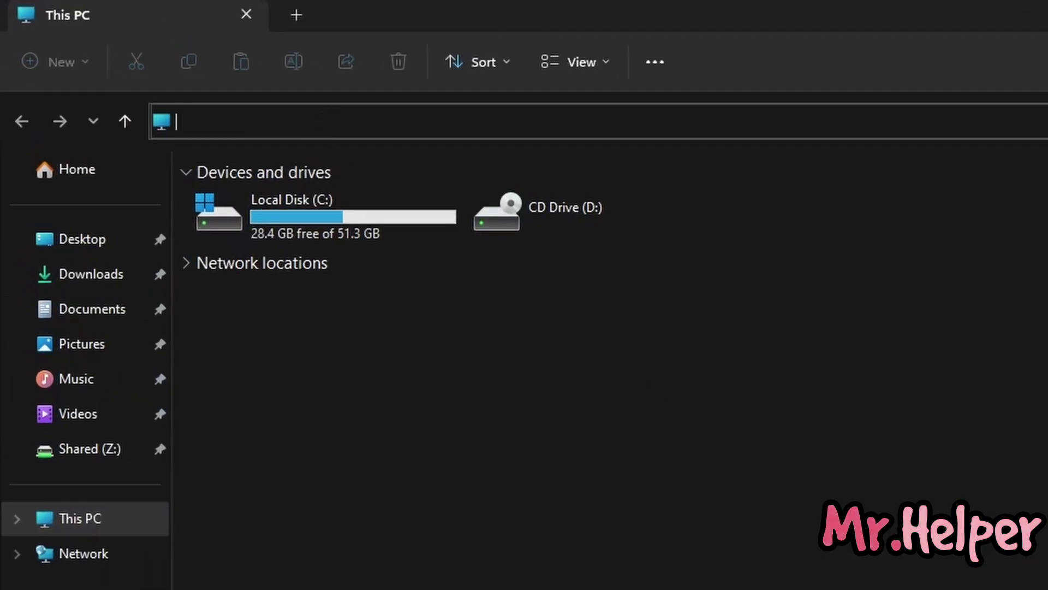
pyautogui.write('%')
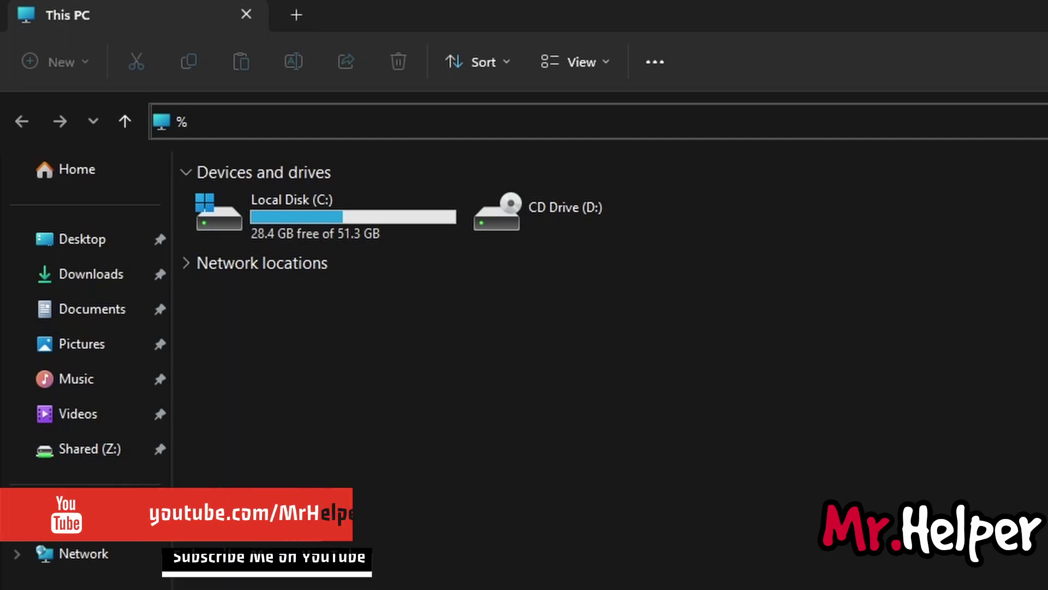
pyautogui.write('UserP')
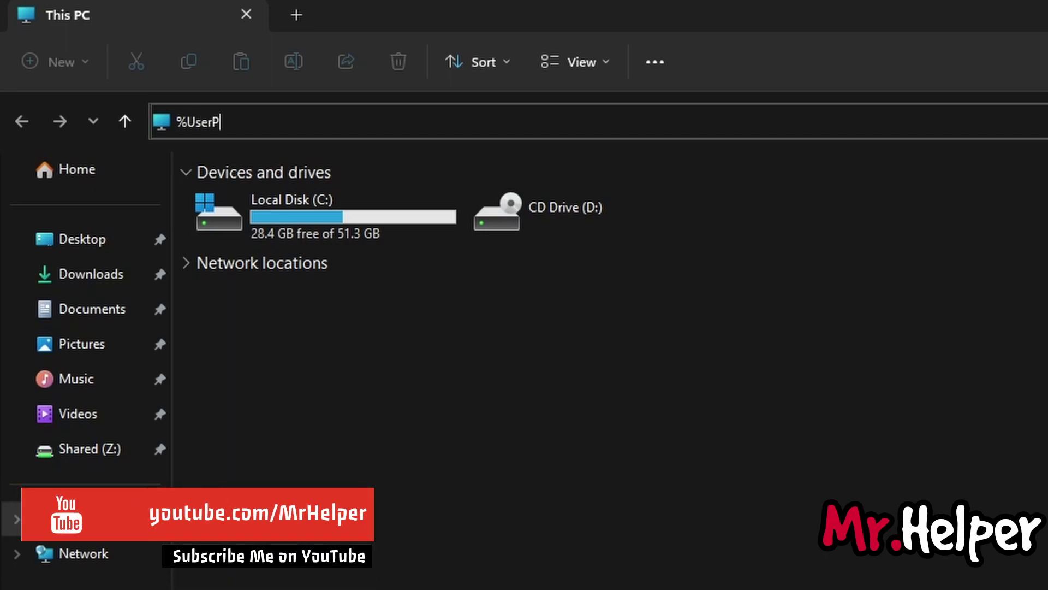
pyautogui.write('rofile')
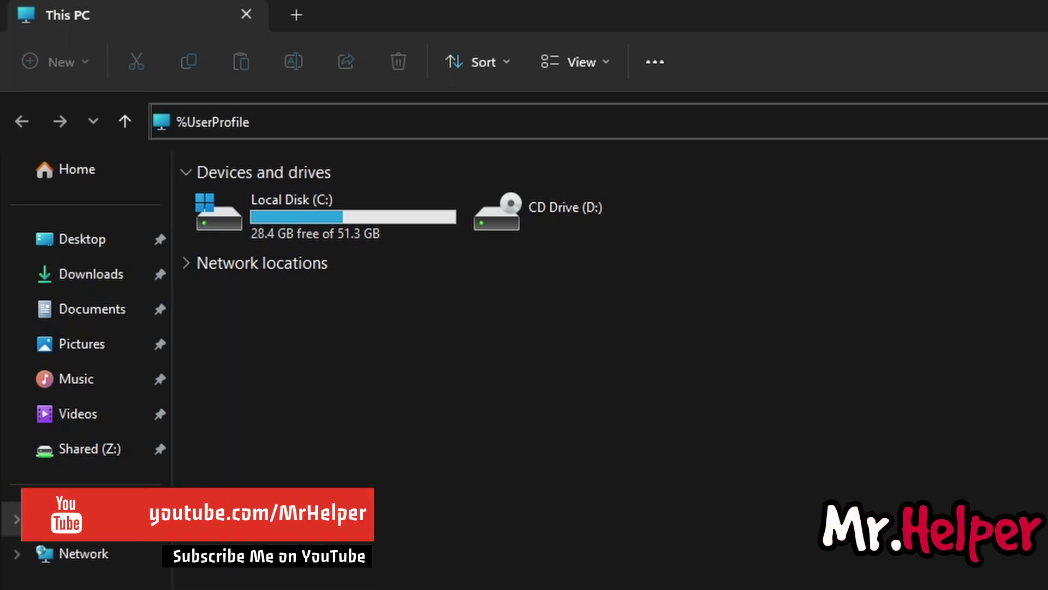
pyautogui.write('%')
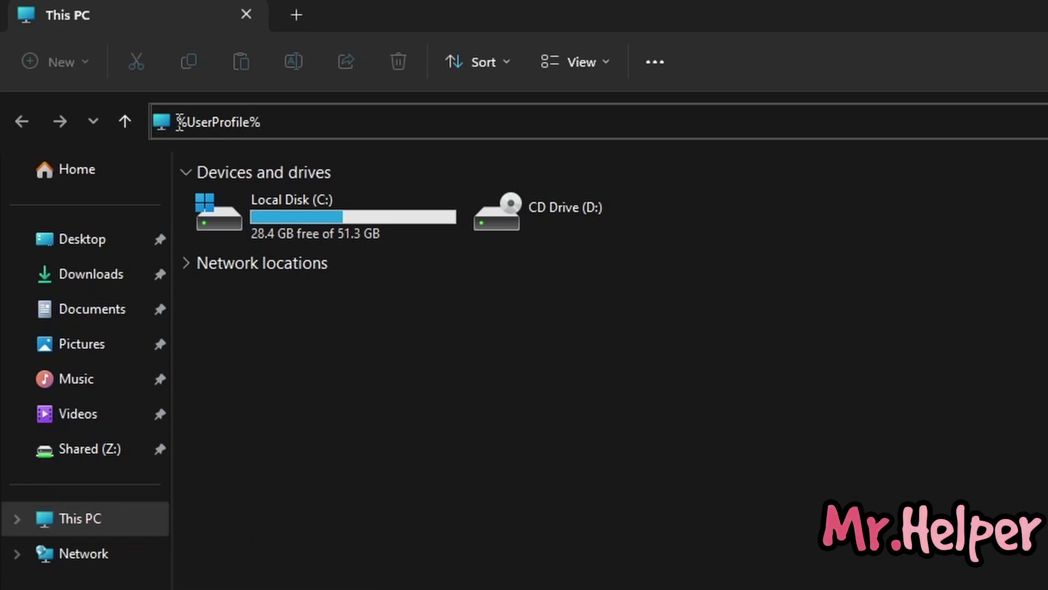
pyautogui.moveTo(176, 122); pyautogui.dragTo(264, 128)
pyautogui.click(232, 123)
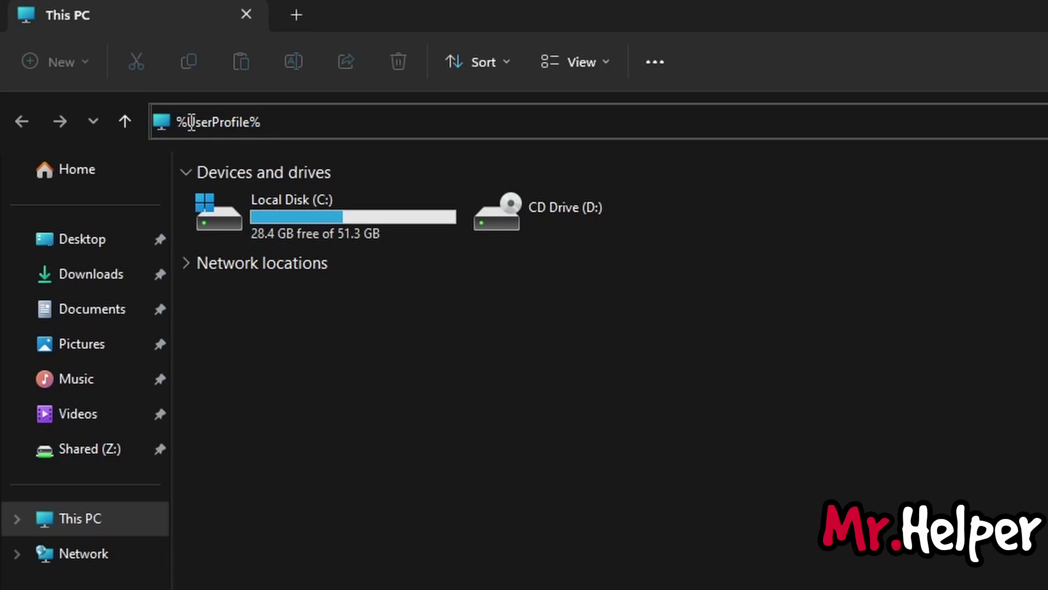
pyautogui.moveTo(187, 124); pyautogui.dragTo(253, 129)
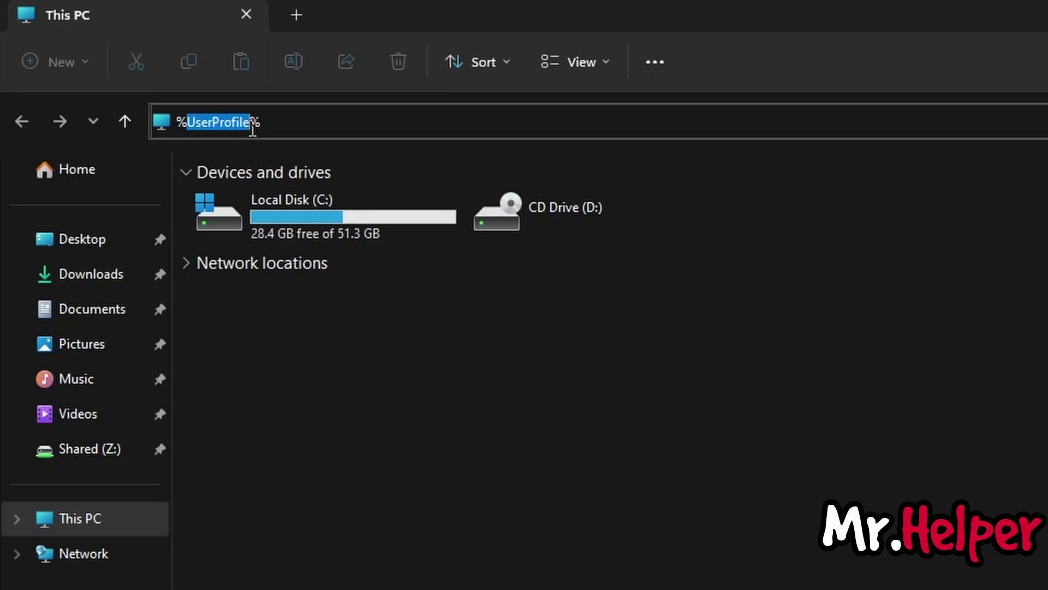
pyautogui.click(263, 122)
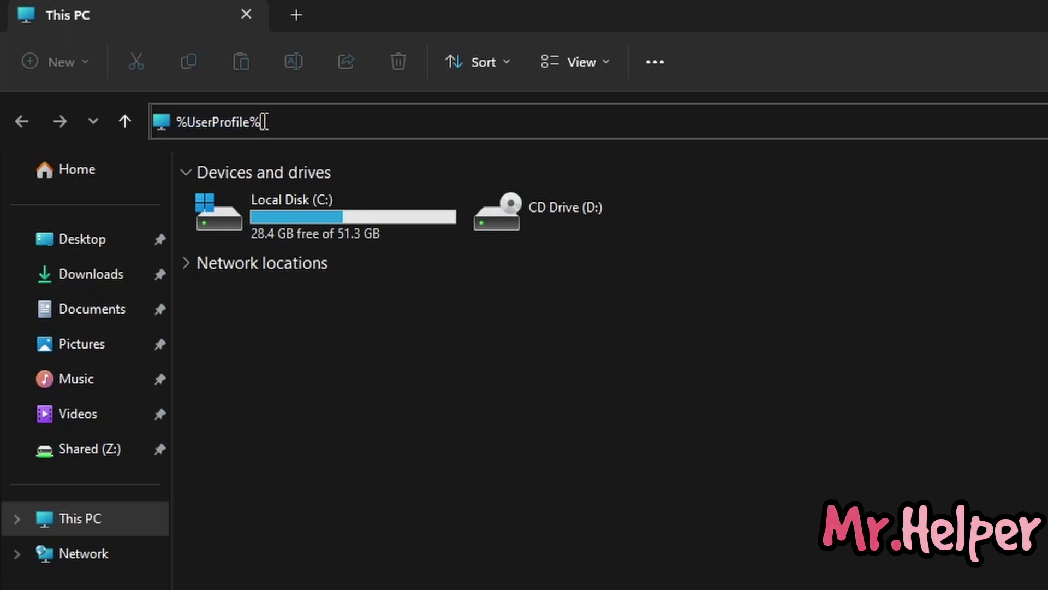
pyautogui.hotkey('ctrl', 'a')
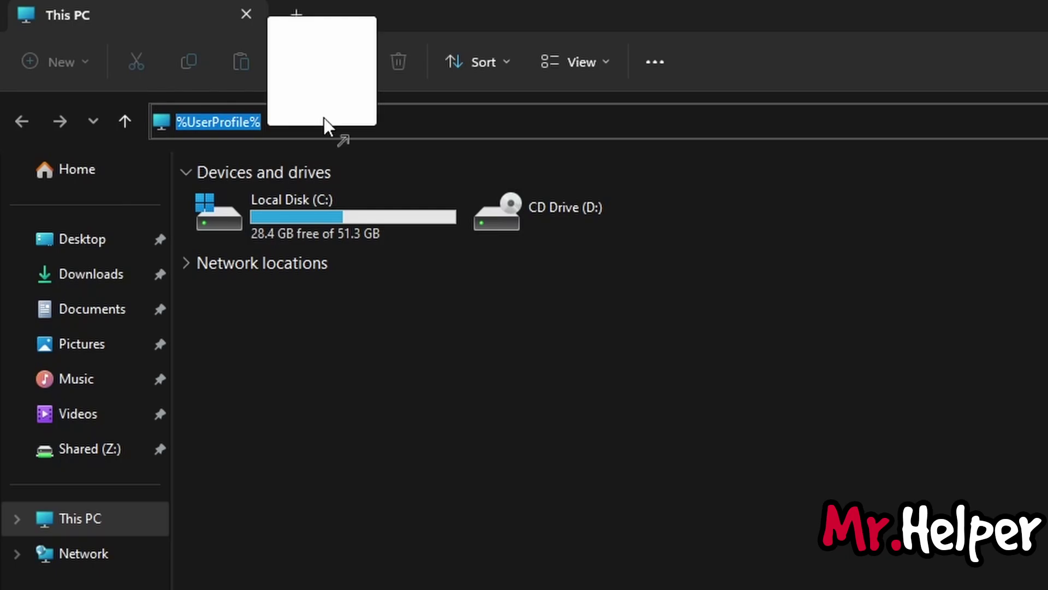
pyautogui.press('Return')
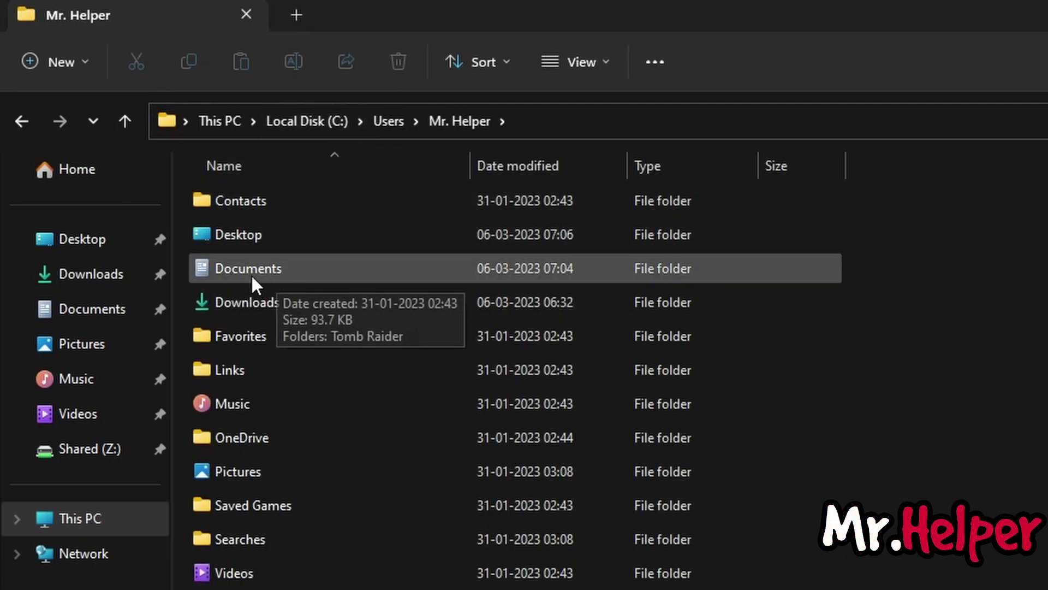
# Open Documents, the Tomb Raider folder and its long alphanumeric subfolder, and select the save1.dat file.
pyautogui.doubleClick(270, 271)
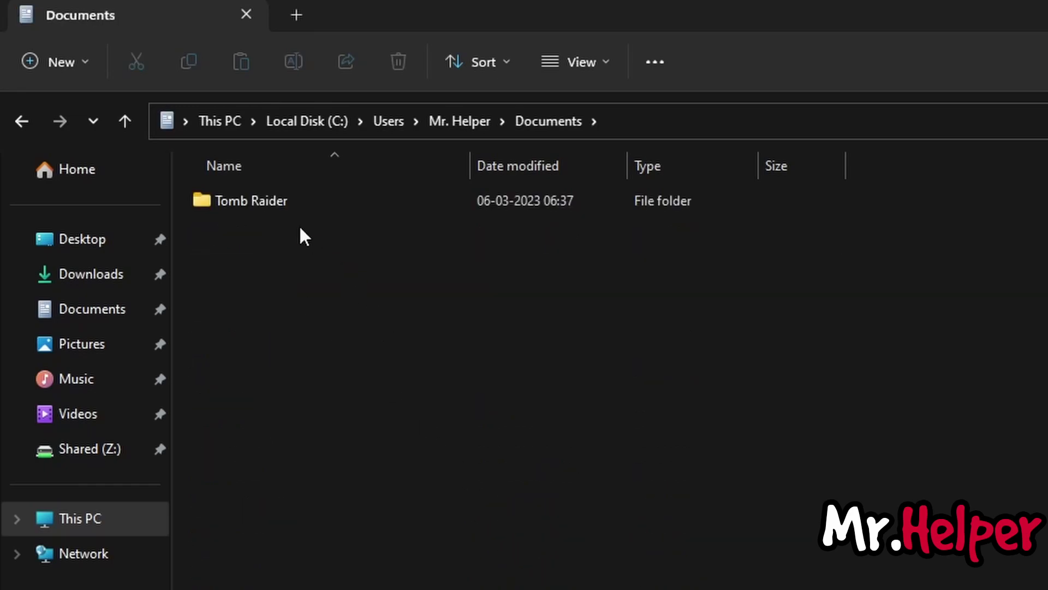
pyautogui.click(272, 202)
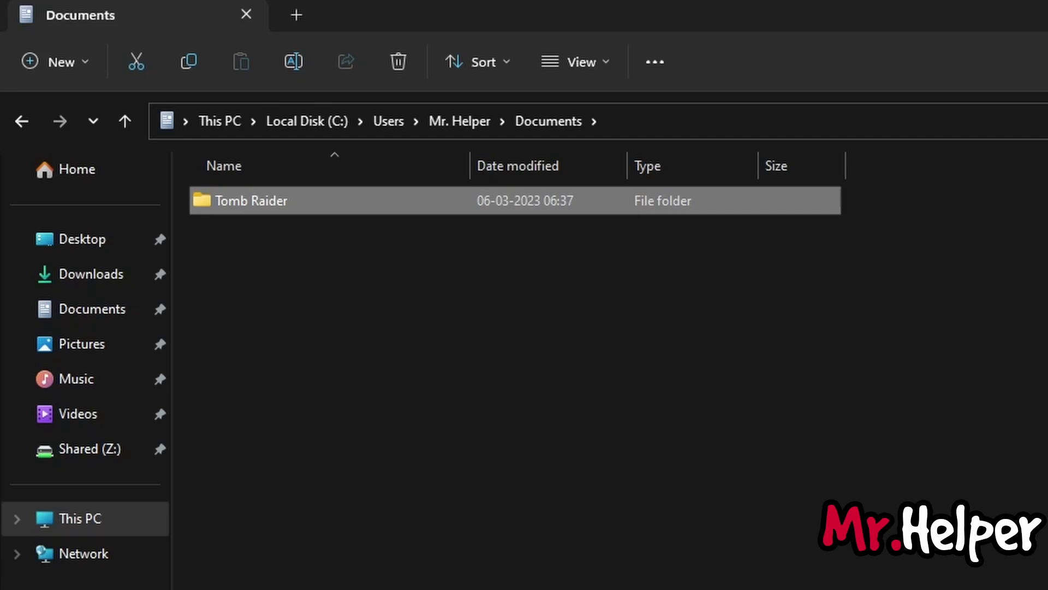
pyautogui.doubleClick(279, 205)
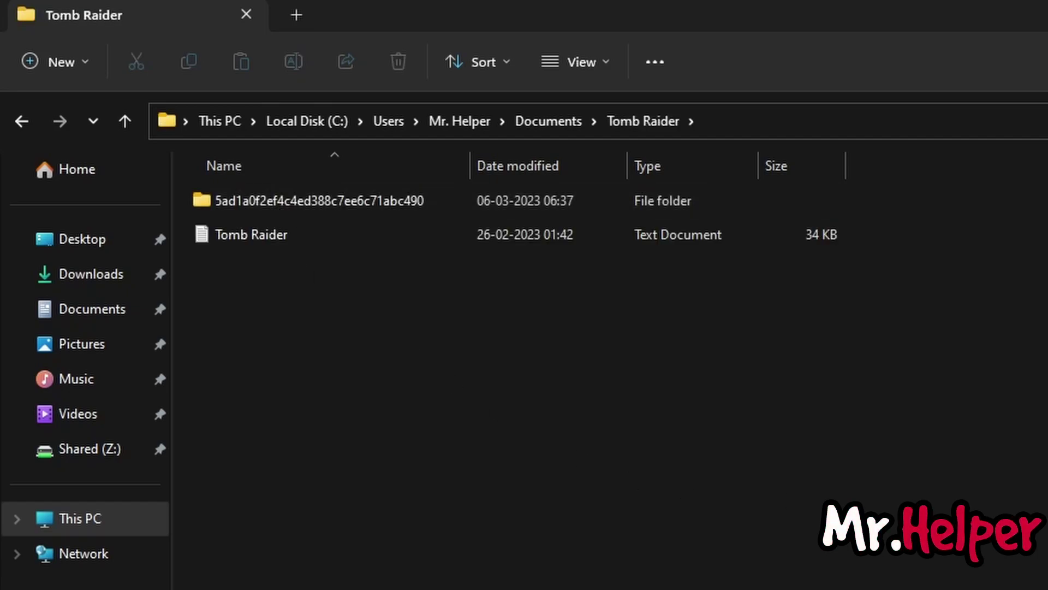
pyautogui.click(267, 209)
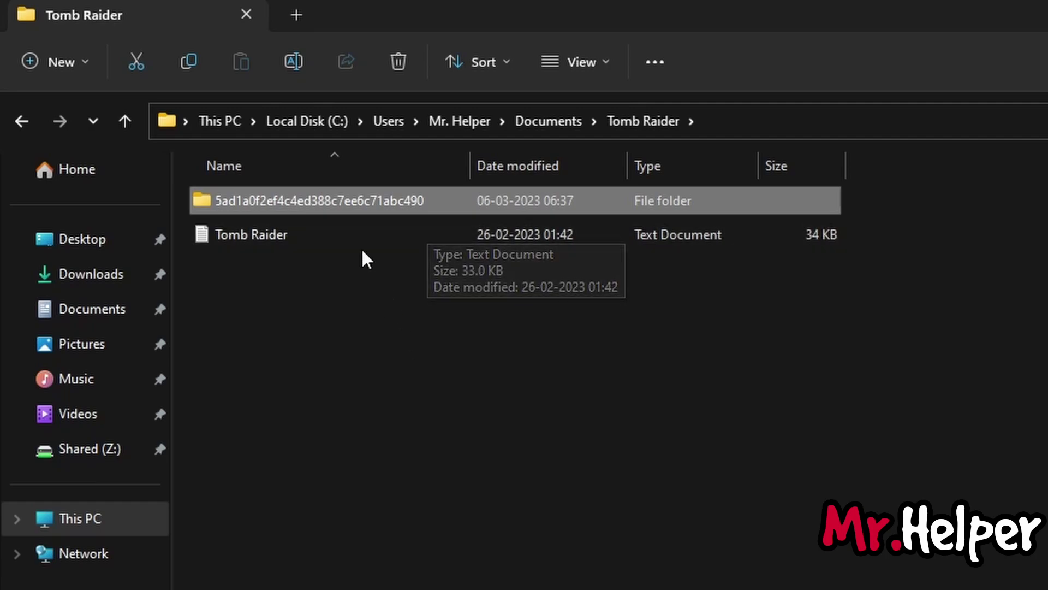
pyautogui.doubleClick(330, 192)
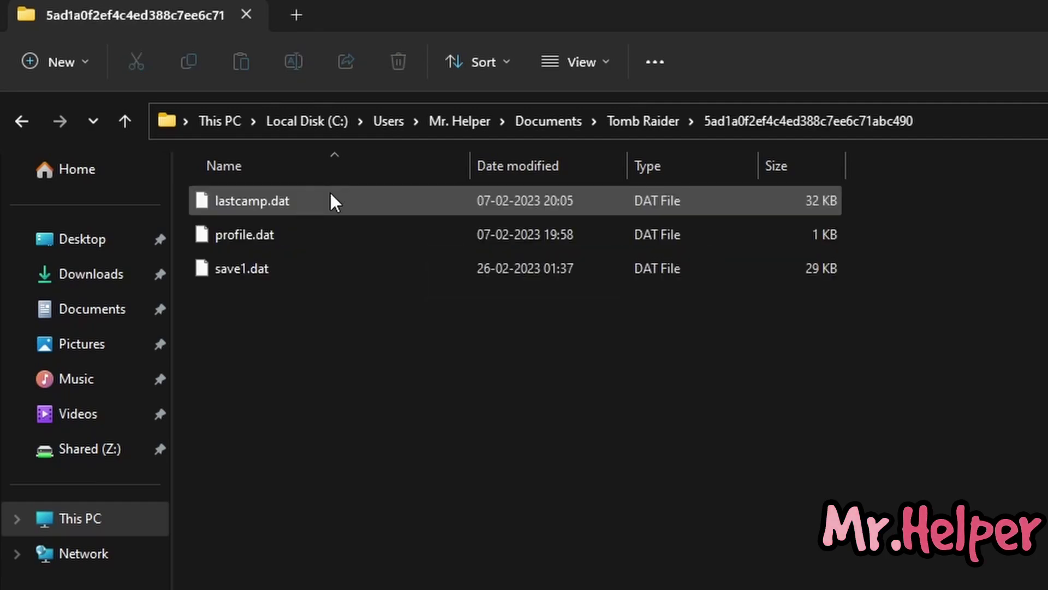
pyautogui.click(257, 277)
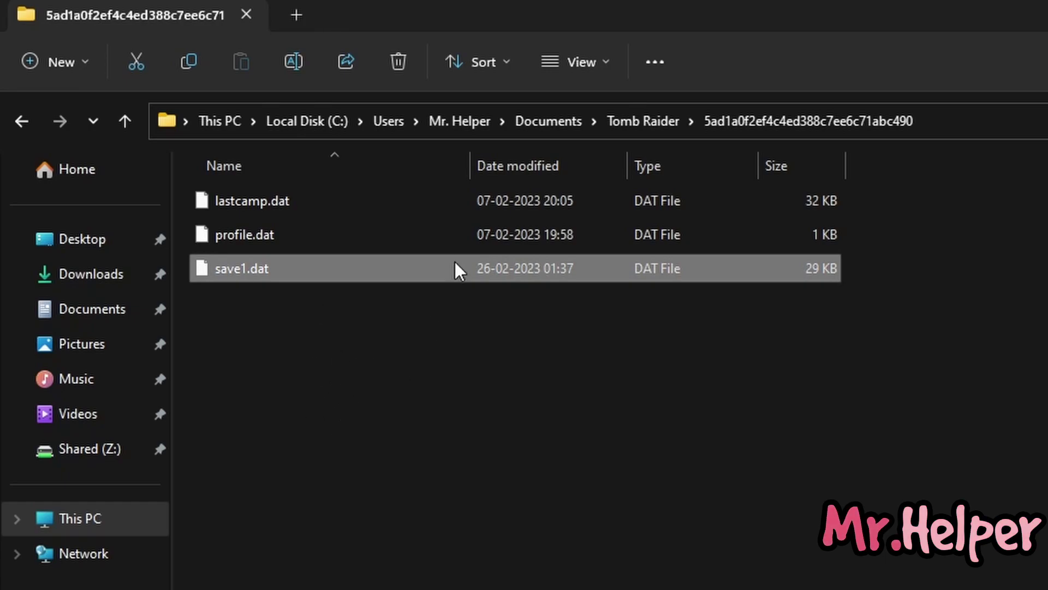
# Go back up to Documents and retrace the path through Tomb Raider to the save1.dat file.
pyautogui.click(639, 119)
pyautogui.click(568, 122)
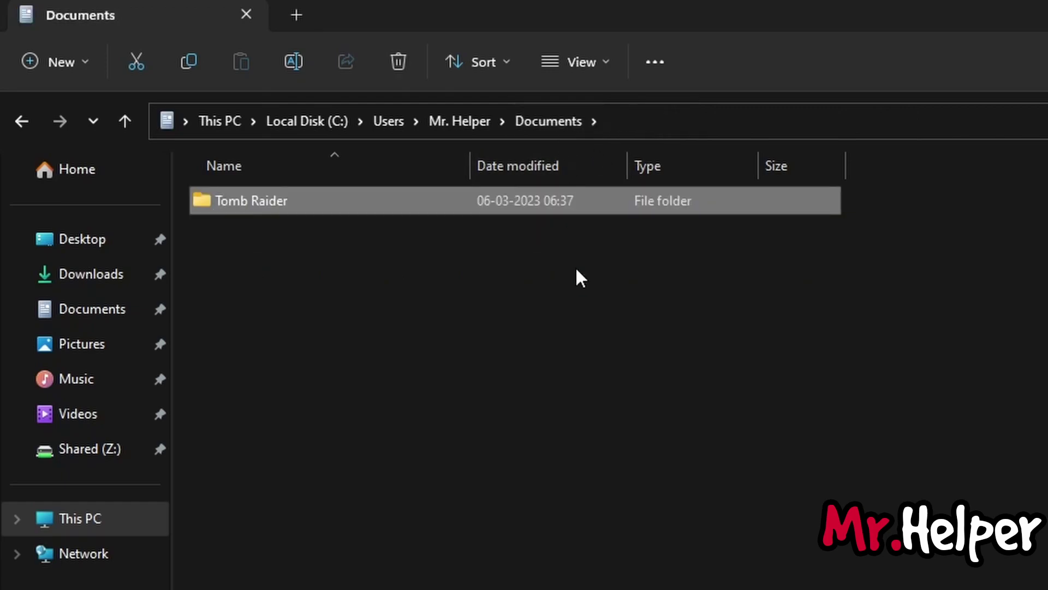
pyautogui.click(460, 300)
pyautogui.doubleClick(301, 201)
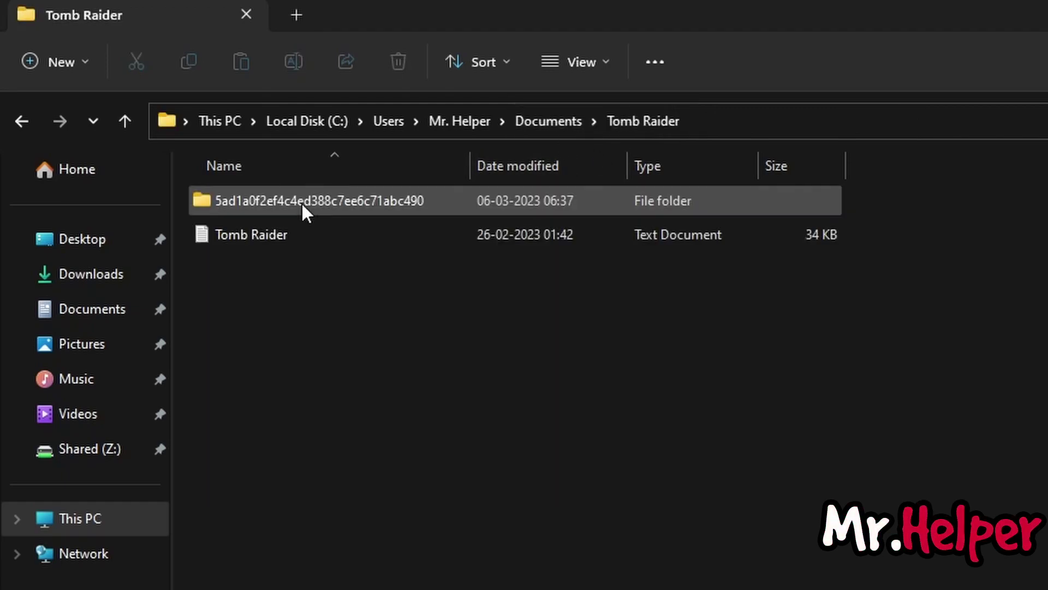
pyautogui.doubleClick(300, 201)
pyautogui.moveTo(315, 343); pyautogui.dragTo(256, 264)
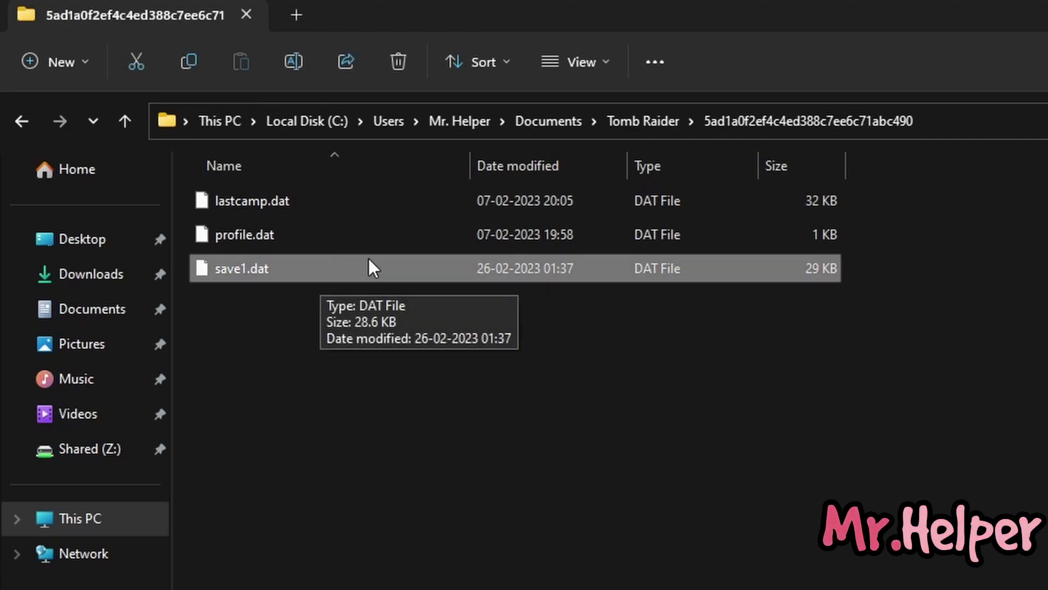
# Return to Documents and create a compressed (zipped) copy of the Tomb Raider folder.
pyautogui.click(624, 123)
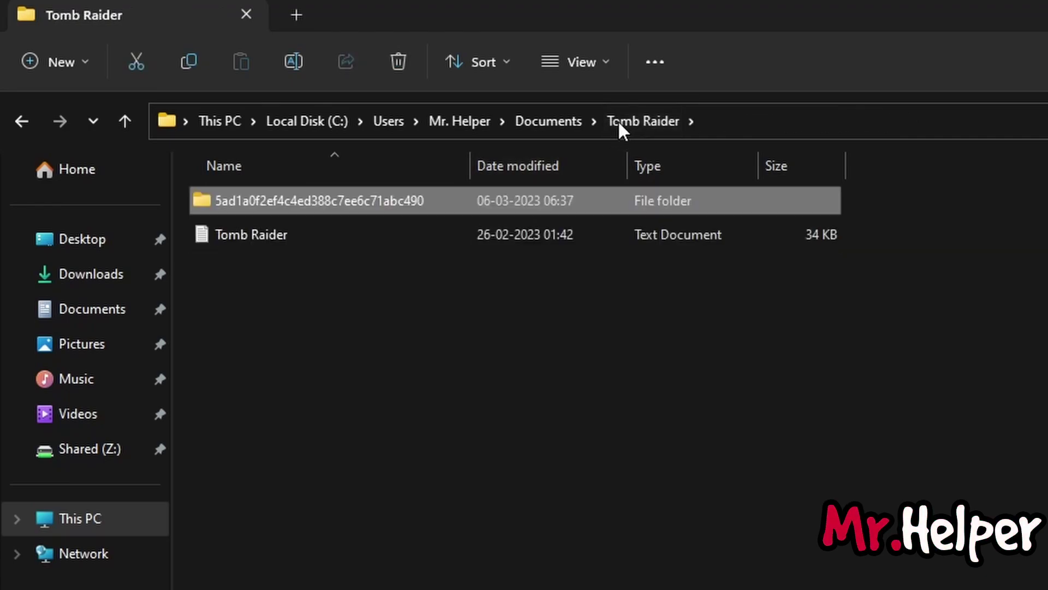
pyautogui.click(548, 122)
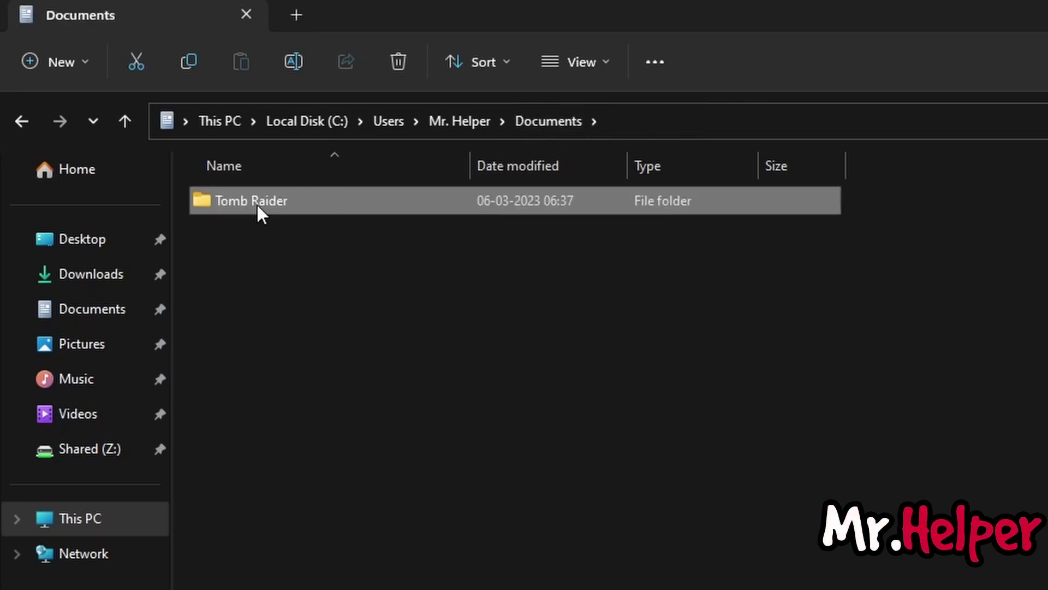
pyautogui.rightClick(260, 203)
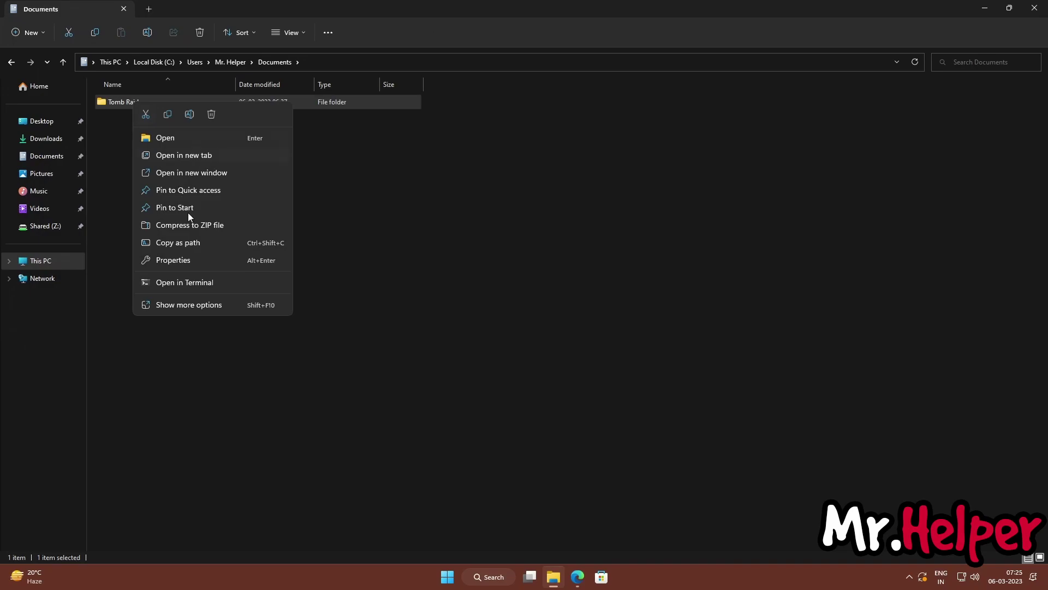
pyautogui.click(181, 305)
pyautogui.moveTo(208, 457)
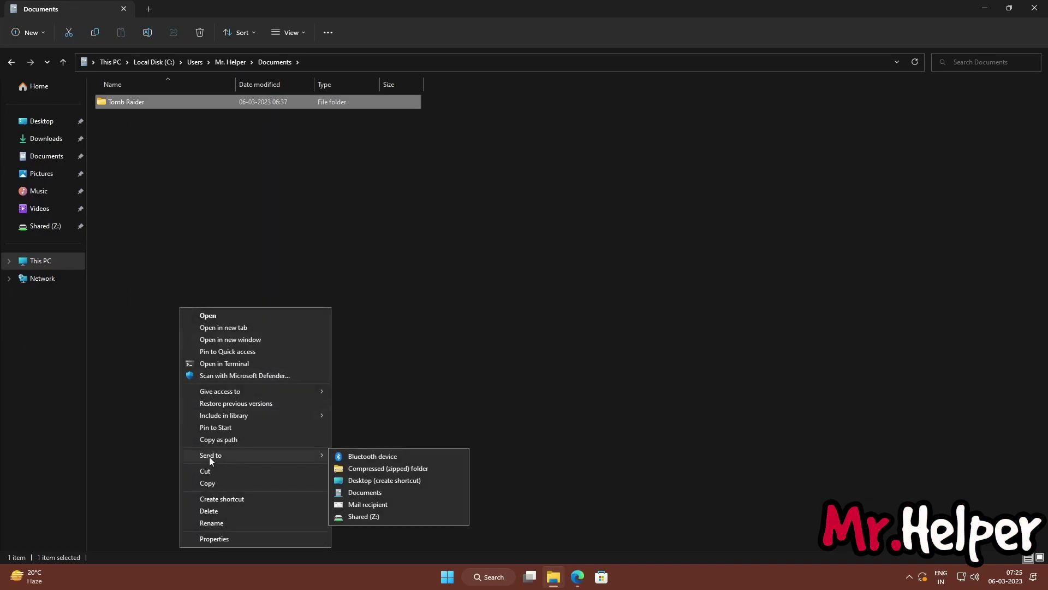
pyautogui.click(359, 472)
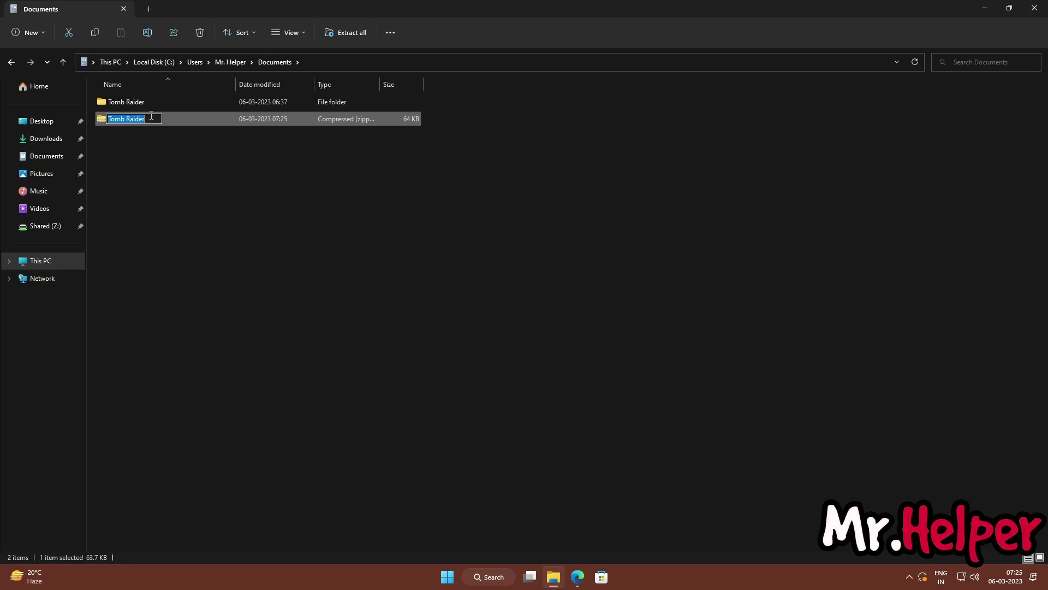
# Name the new zip archive Tomb Raider 2013 Save Files.
pyautogui.press('End')
pyautogui.write('2013')
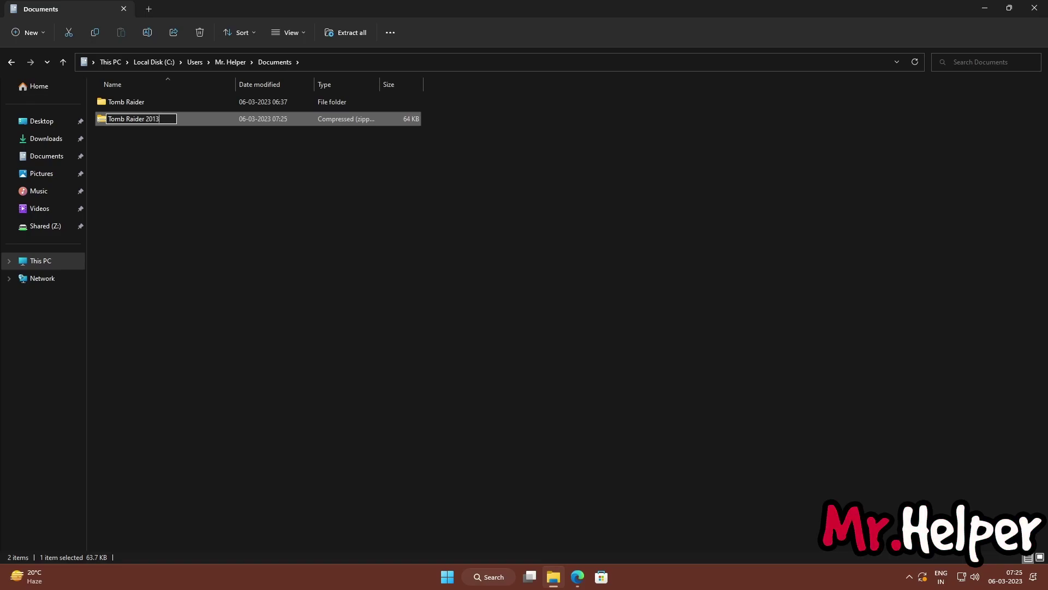
pyautogui.write(' Save Files')
pyautogui.press('Return')
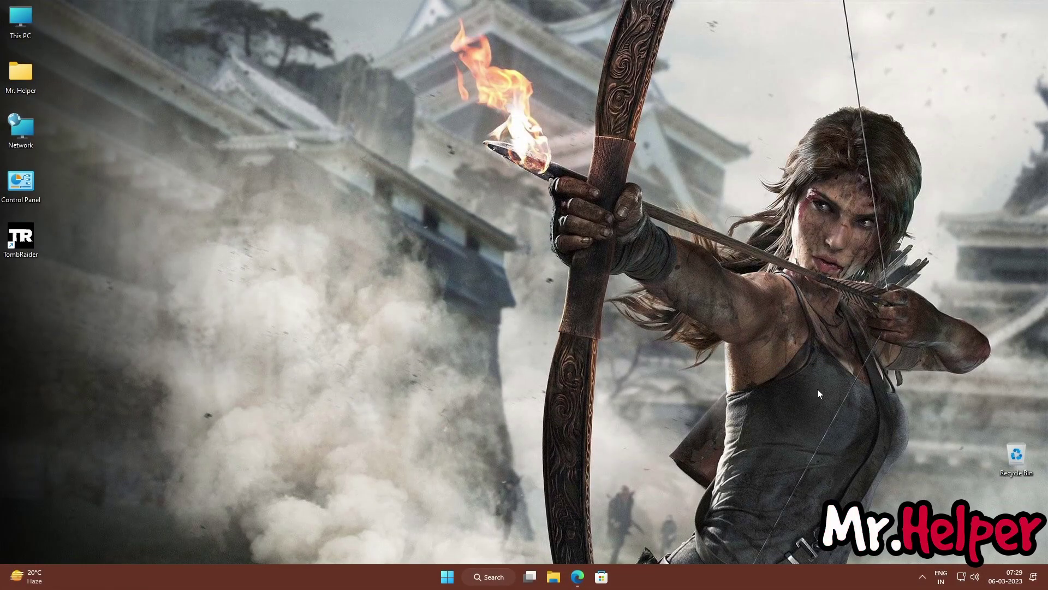
# Search Windows for Steam, open the location of its shortcut, and from there open the Steam installation folder.
pyautogui.click(447, 576)
pyautogui.press('Escape')
pyautogui.press('super+s')
pyautogui.write('Steam')
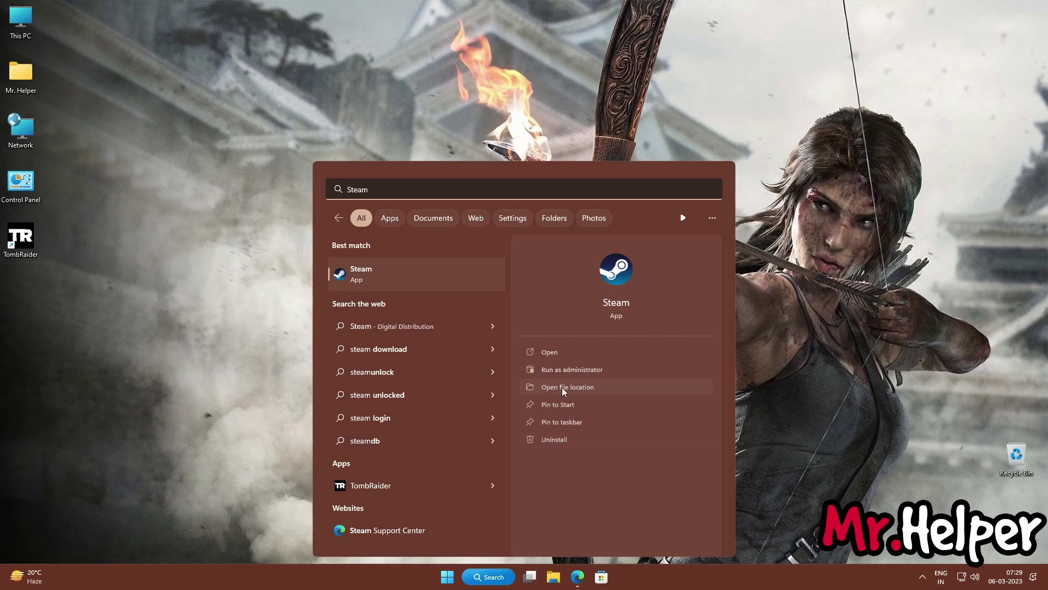
pyautogui.rightClick(400, 273)
pyautogui.click(457, 311)
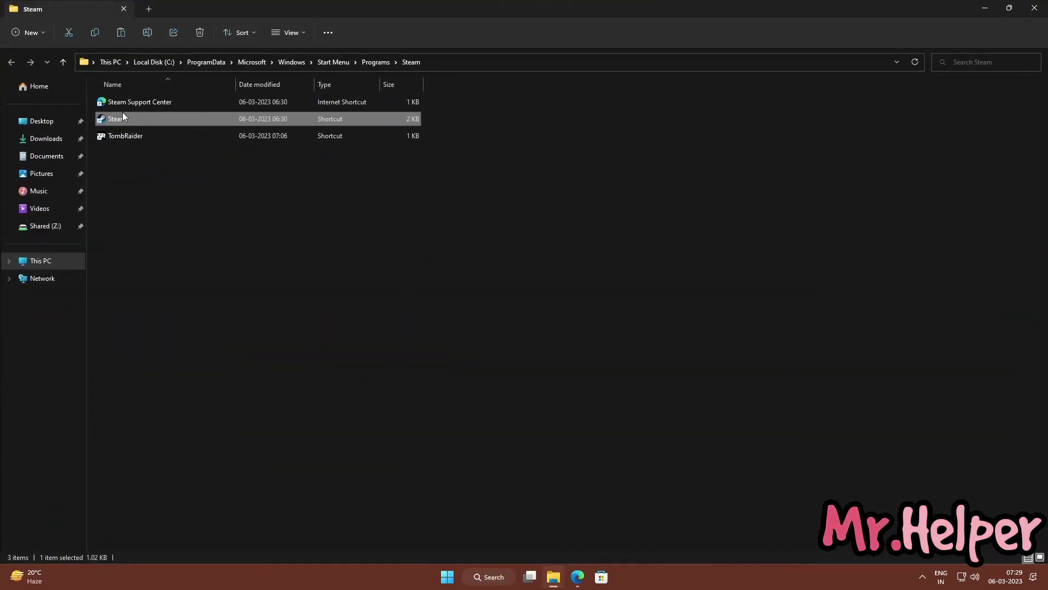
pyautogui.rightClick(125, 122)
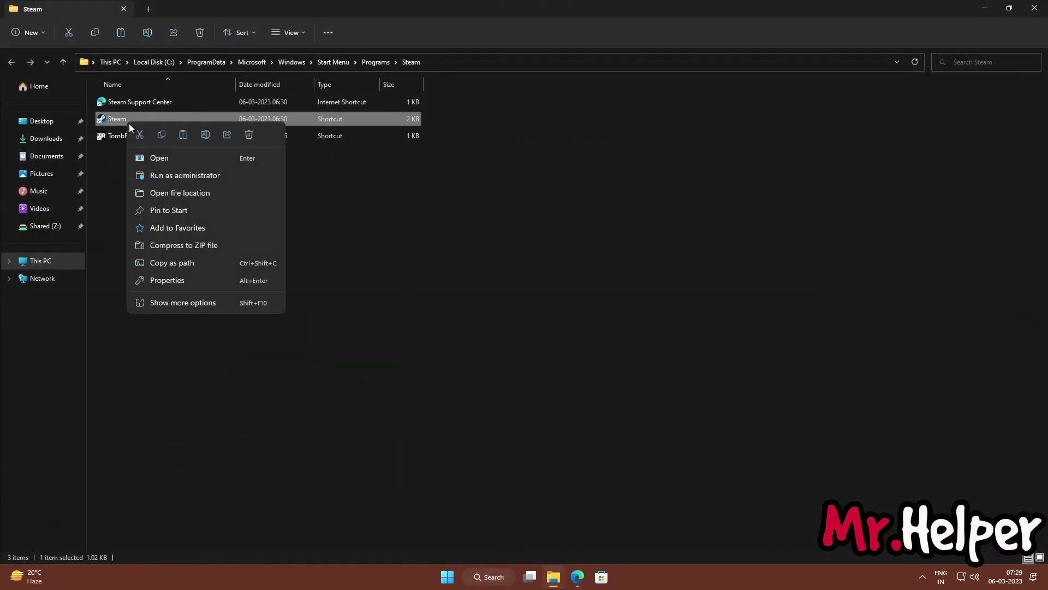
pyautogui.click(169, 192)
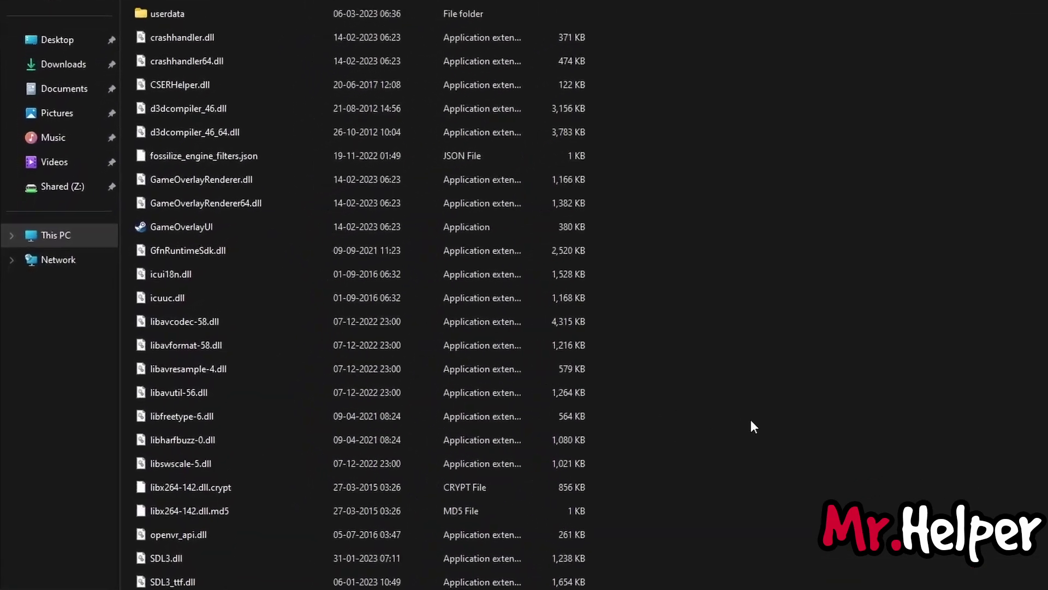
# Open the userdata folder in the Steam installation directory and go into its account-numbered subfolder.
pyautogui.scroll(5, 1008, 451)
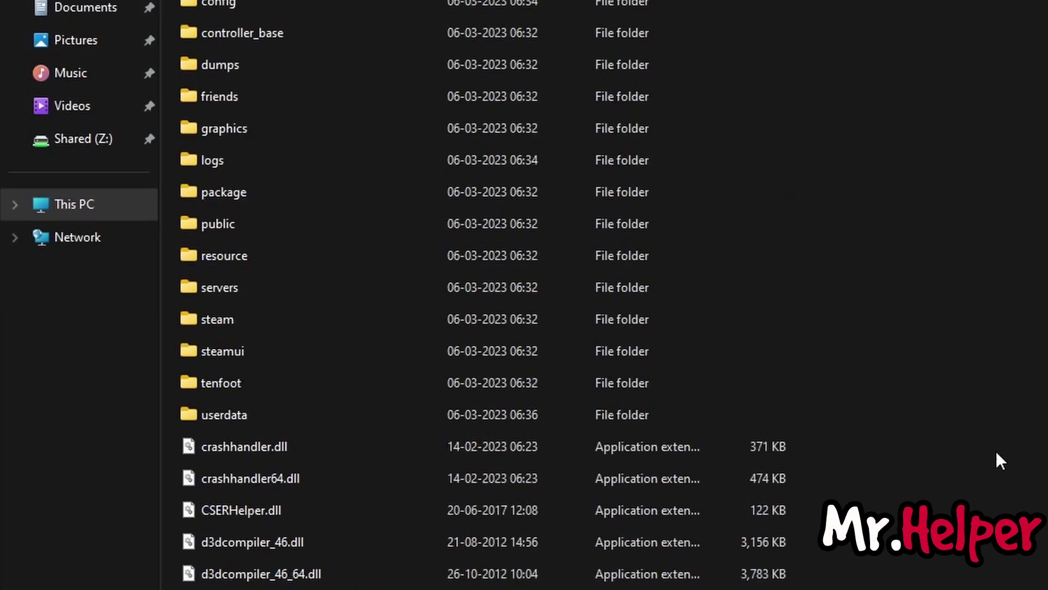
pyautogui.click(290, 413)
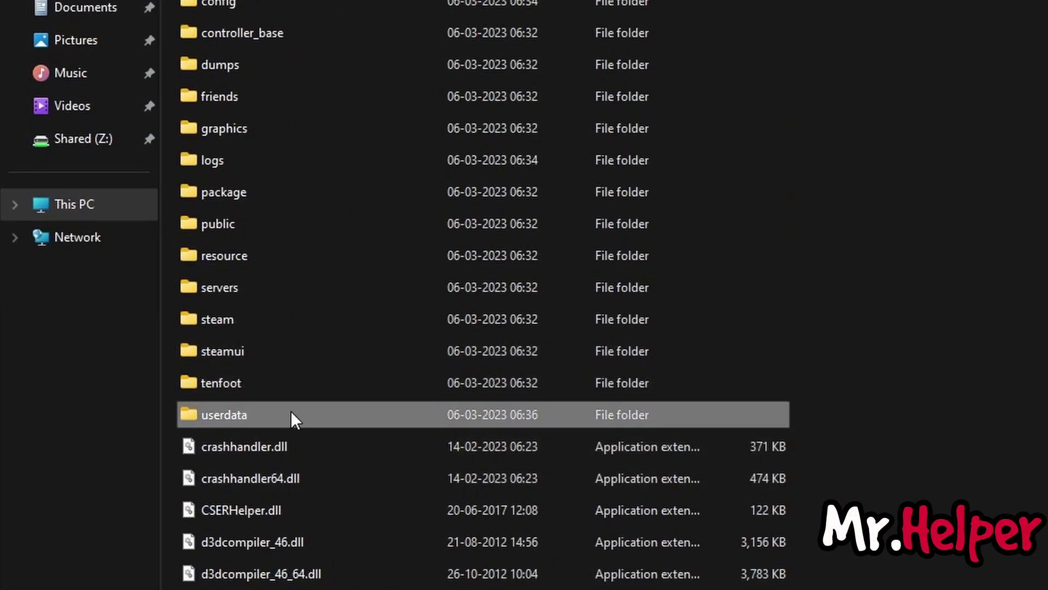
pyautogui.doubleClick(291, 413)
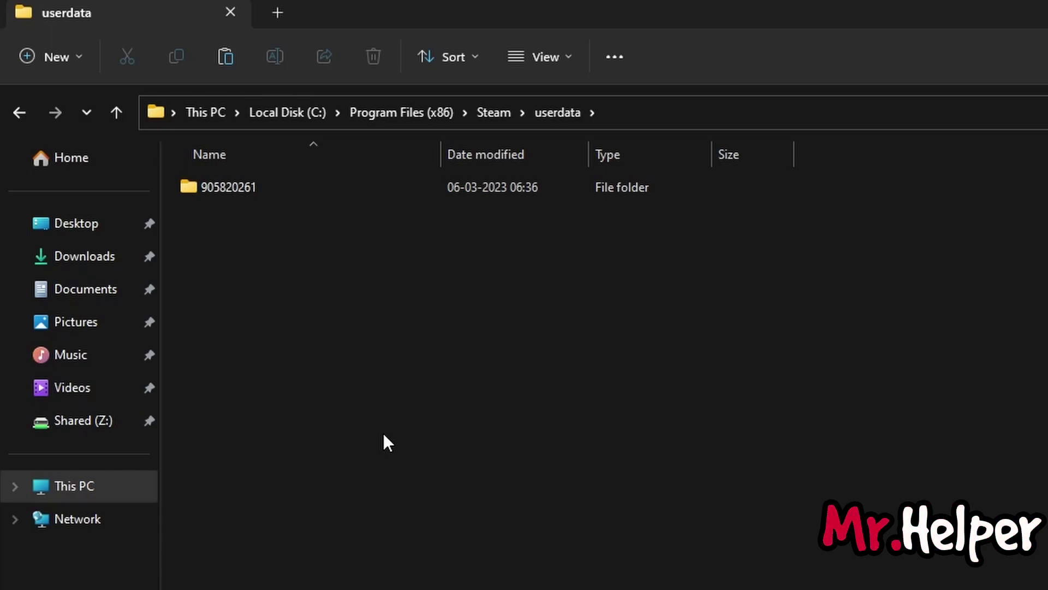
pyautogui.doubleClick(235, 193)
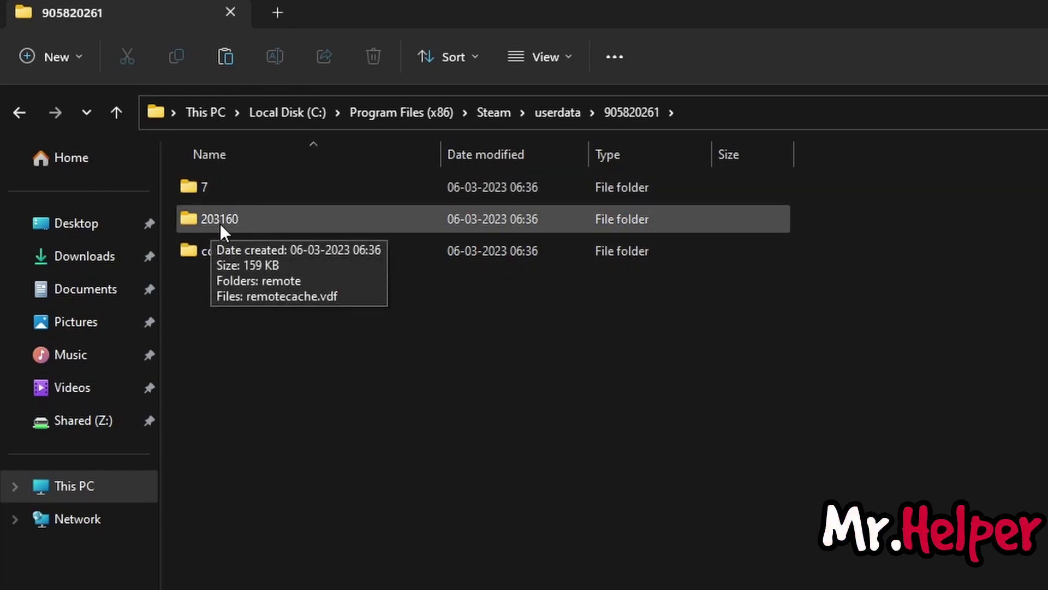
# Go back to userdata, reopen the account-numbered folder and select the 203160 folder inside it.
pyautogui.click(558, 112)
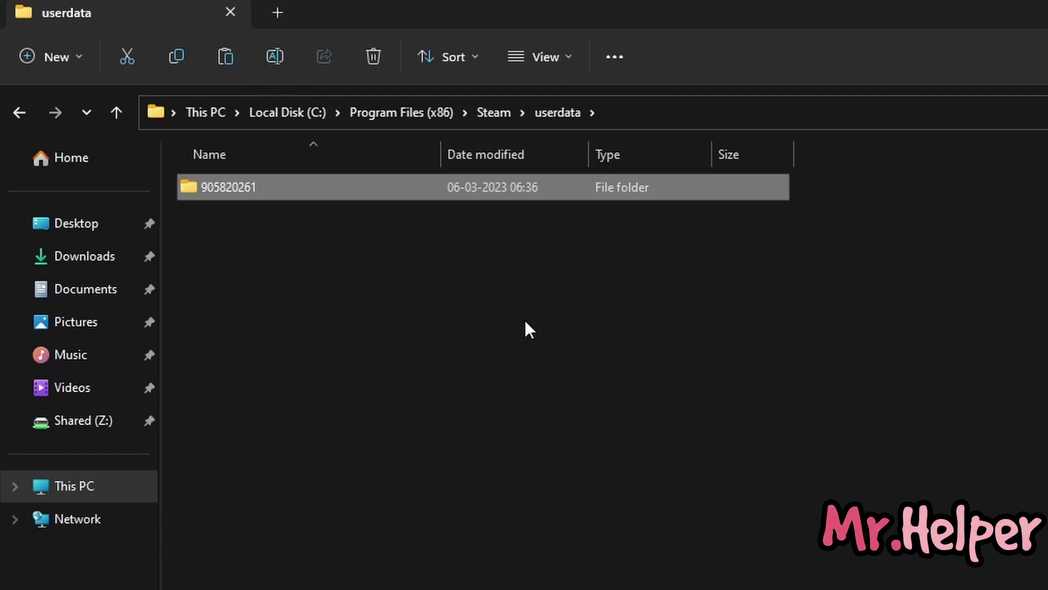
pyautogui.doubleClick(262, 196)
pyautogui.click(241, 222)
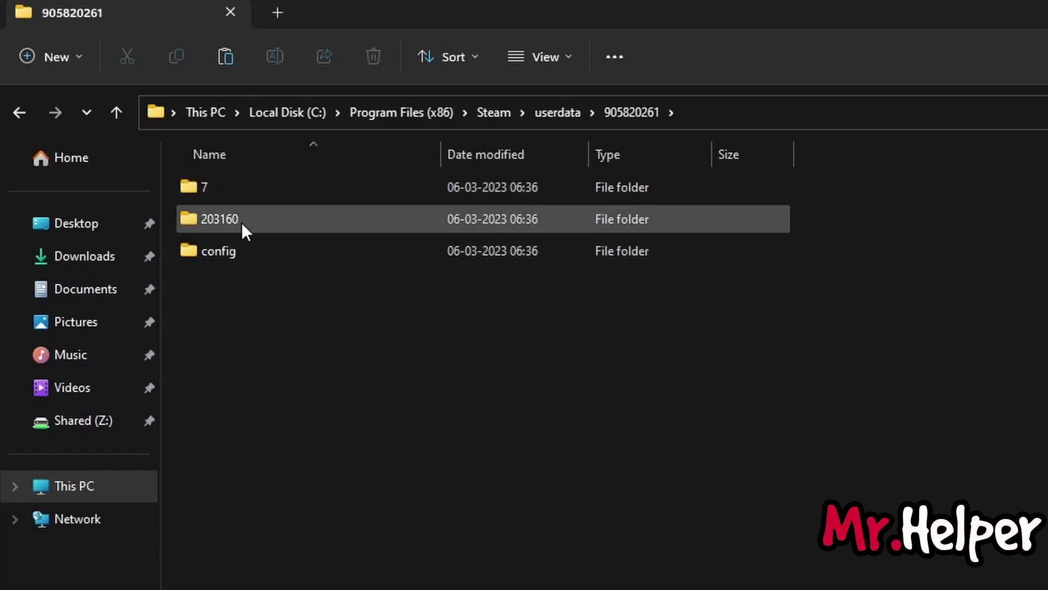
pyautogui.click(555, 113)
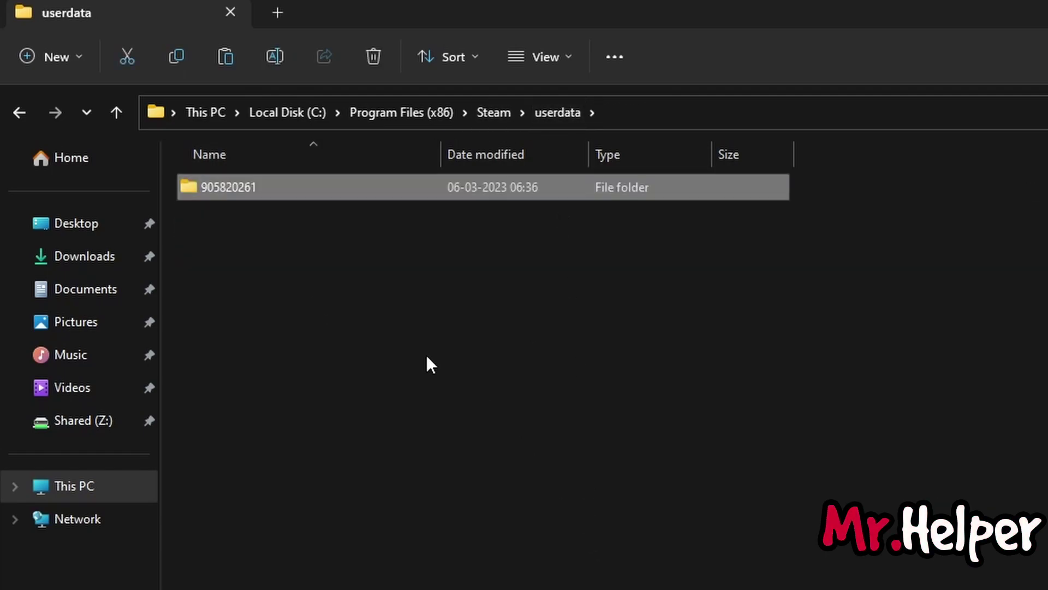
pyautogui.click(438, 411)
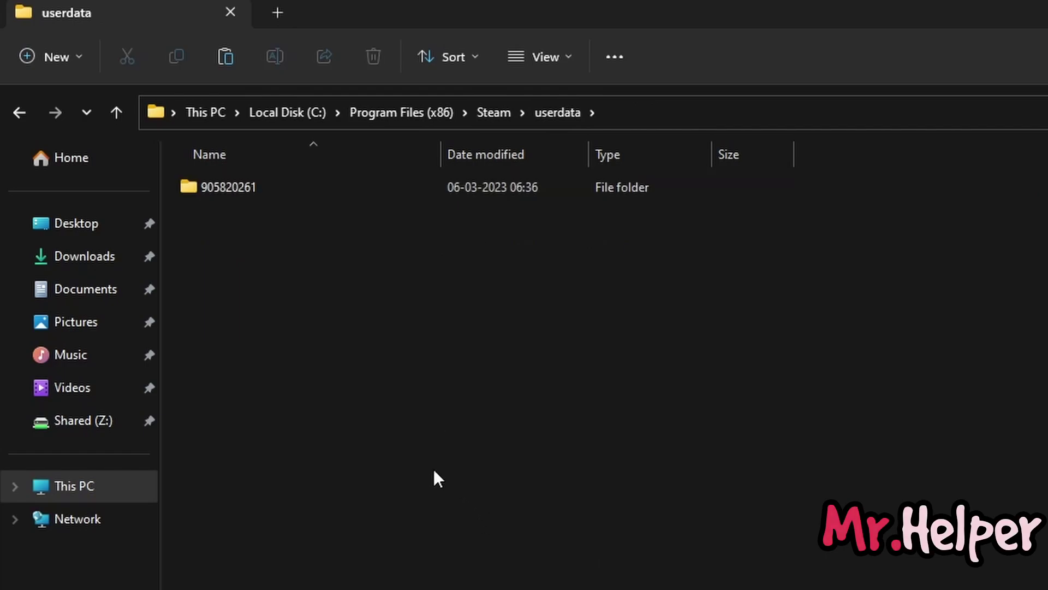
pyautogui.doubleClick(231, 188)
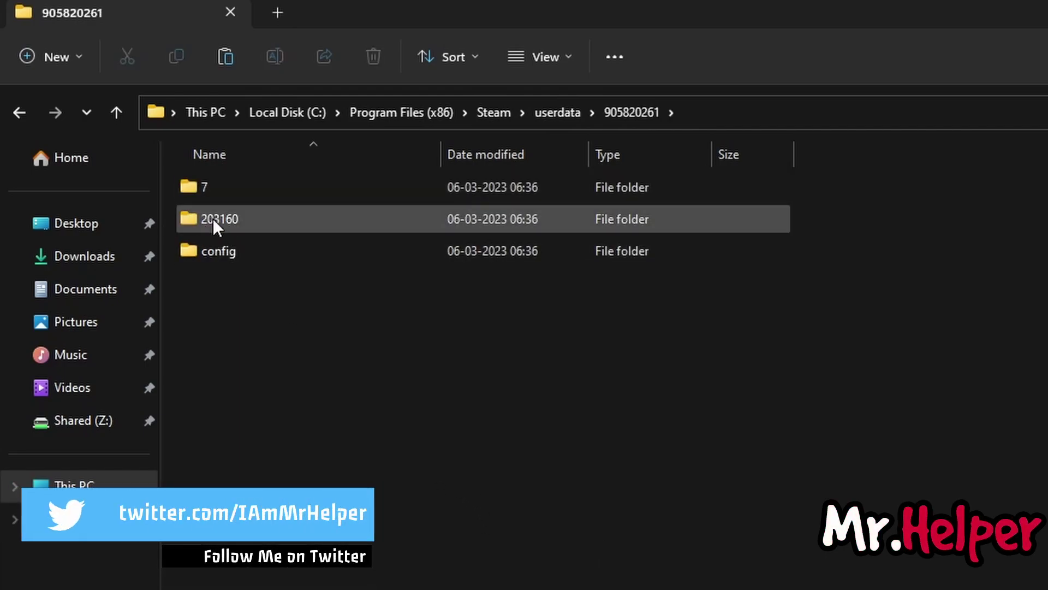
pyautogui.click(218, 220)
pyautogui.keyDown('ctrl'); pyautogui.click(212, 238); pyautogui.keyUp('ctrl')
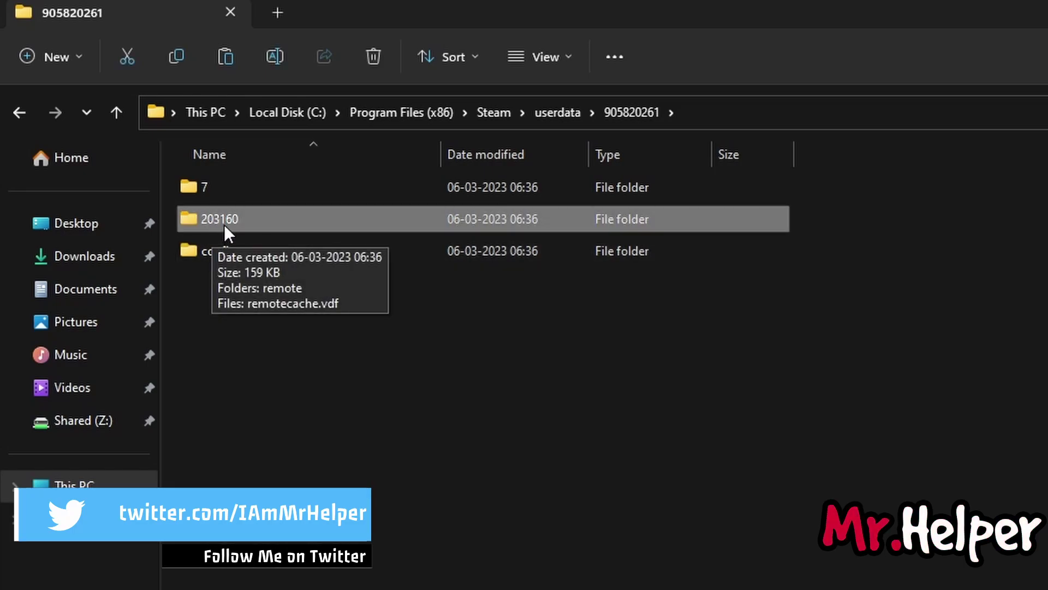
# Open the 203160 folder and its remote subfolder, and select profile.dat, save1.dat, save2.dat and save4.dat.
pyautogui.doubleClick(221, 225)
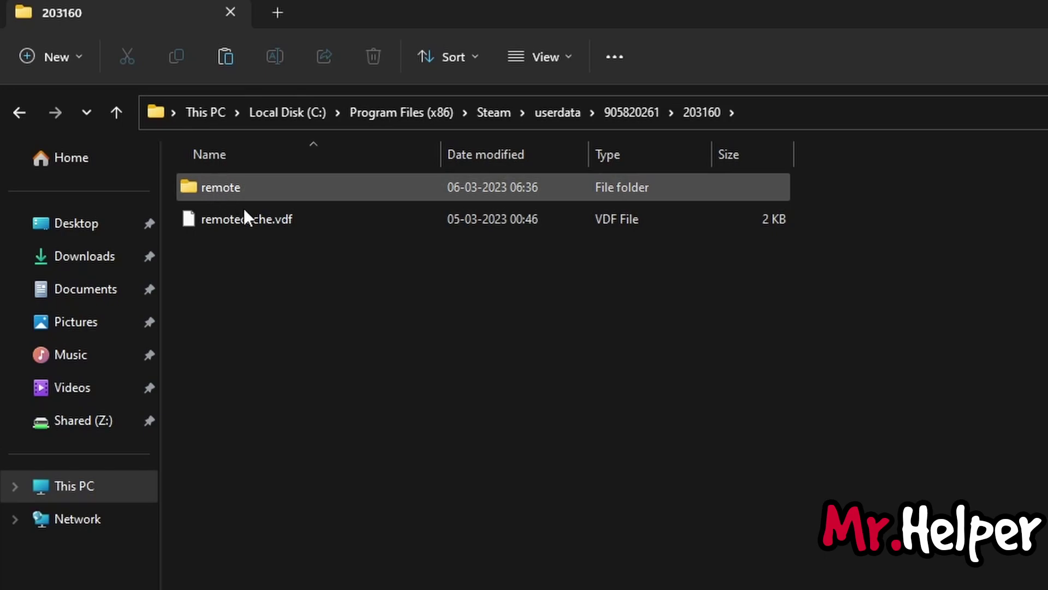
pyautogui.doubleClick(238, 189)
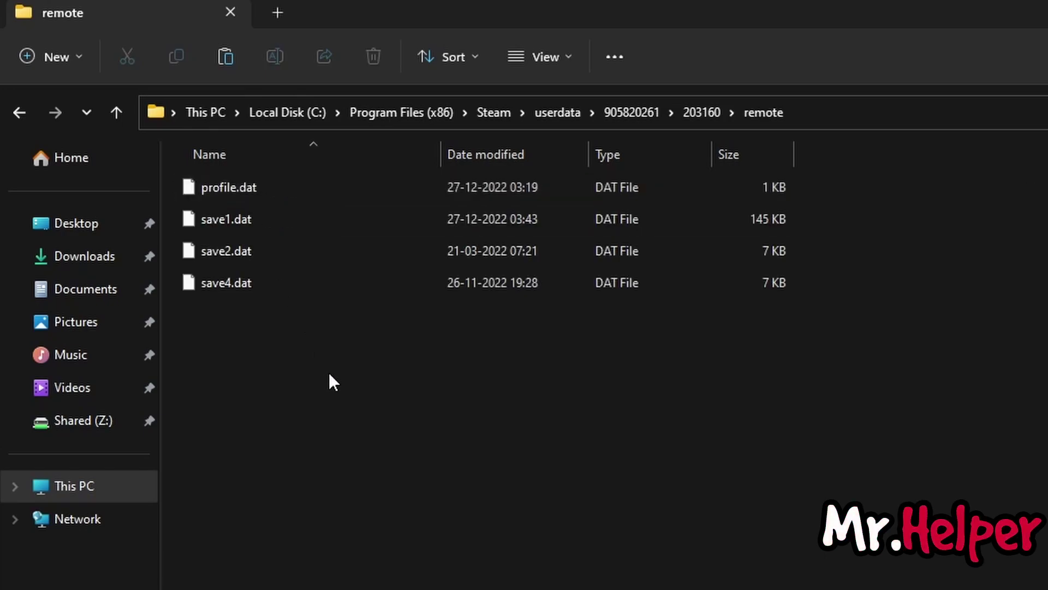
pyautogui.moveTo(318, 374); pyautogui.dragTo(226, 192)
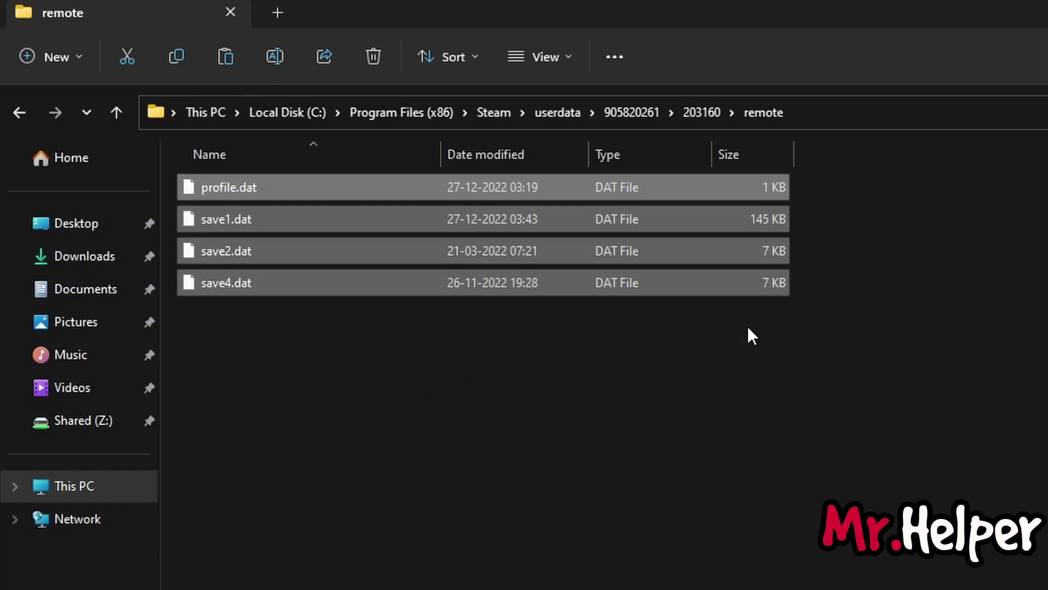
pyautogui.moveTo(733, 517); pyautogui.dragTo(324, 196)
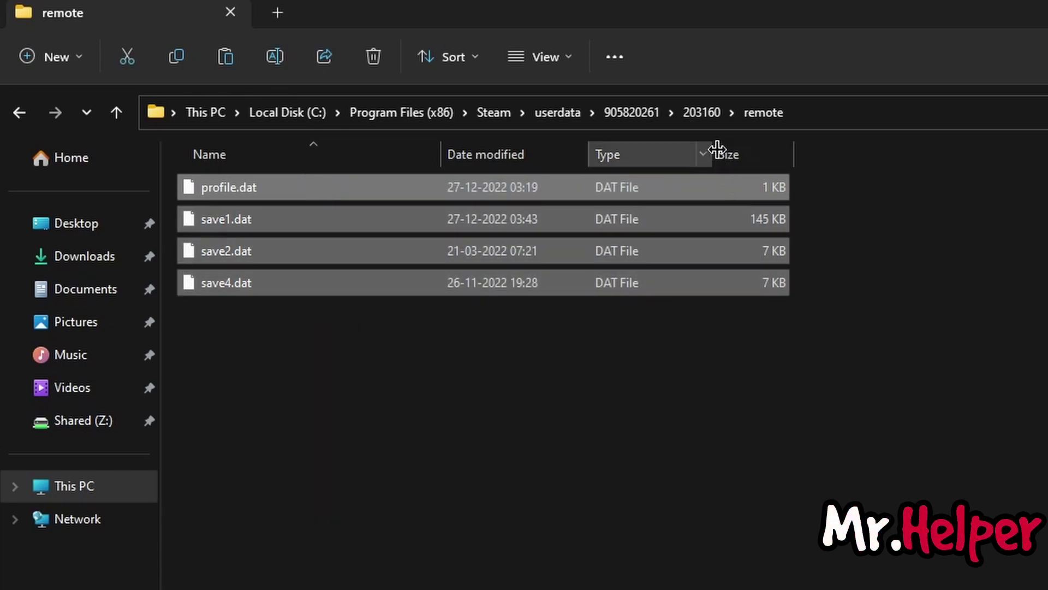
# Go back up to the Steam folder, return to userdata and reopen the account-numbered folder.
pyautogui.click(693, 116)
pyautogui.click(640, 111)
pyautogui.click(554, 123)
pyautogui.click(496, 114)
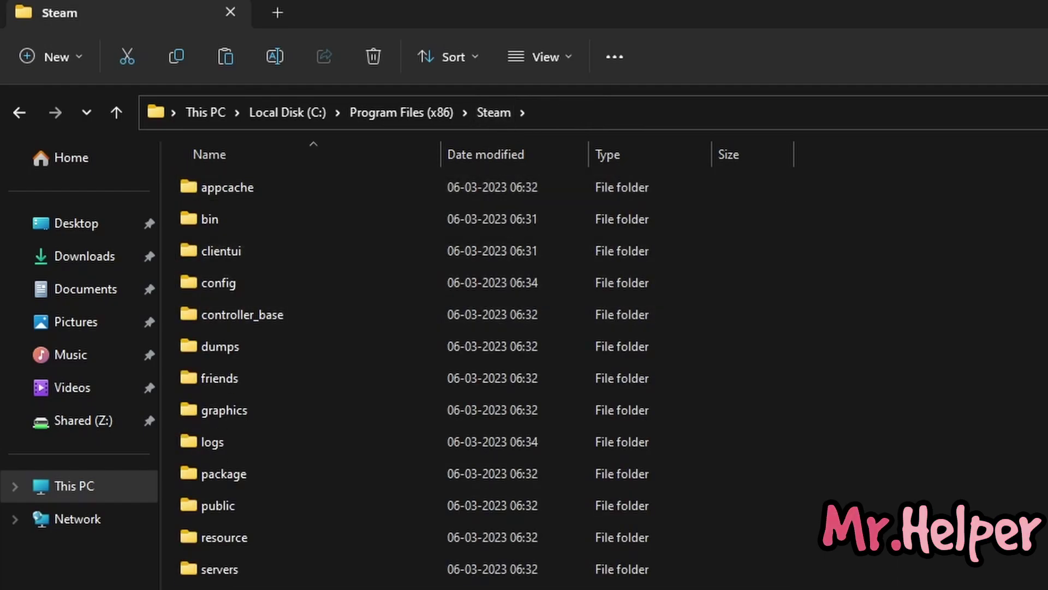
pyautogui.hotkey('alt', 'Left')
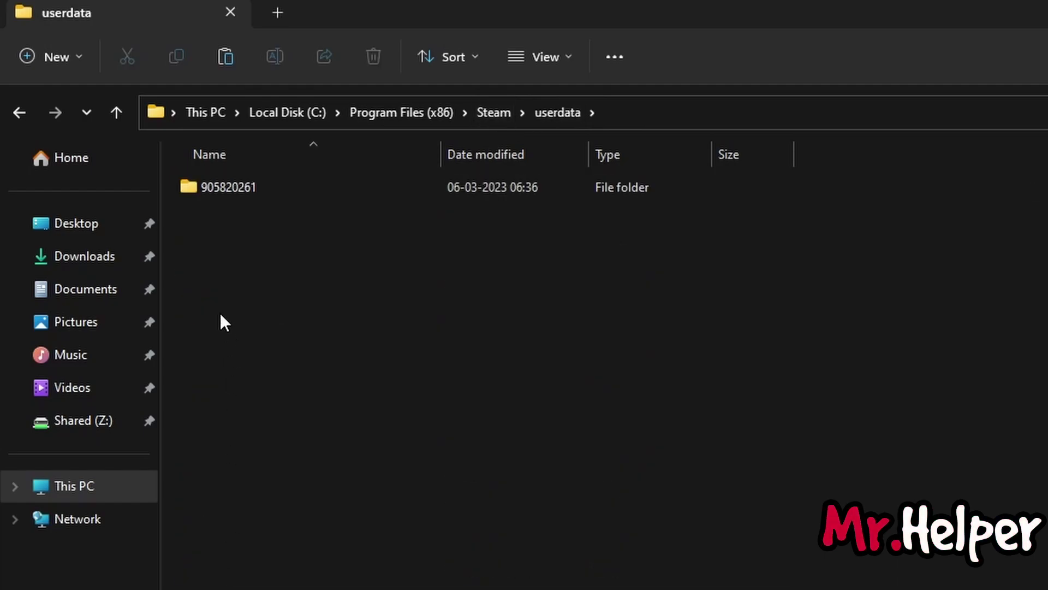
pyautogui.doubleClick(228, 189)
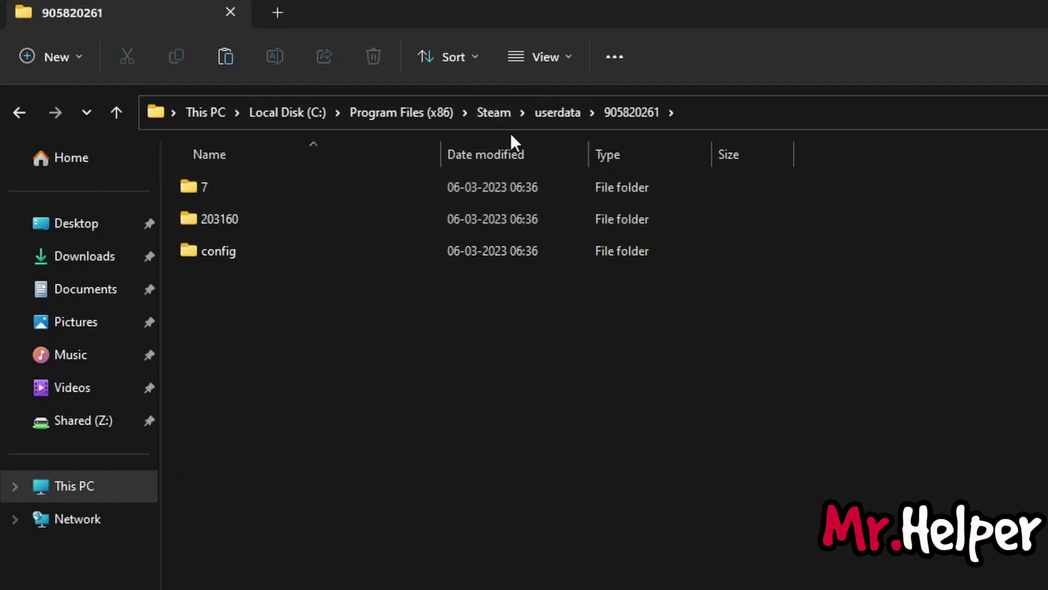
# Return to userdata and create a compressed (zipped) copy of the account-numbered folder.
pyautogui.click(116, 112)
pyautogui.rightClick(239, 186)
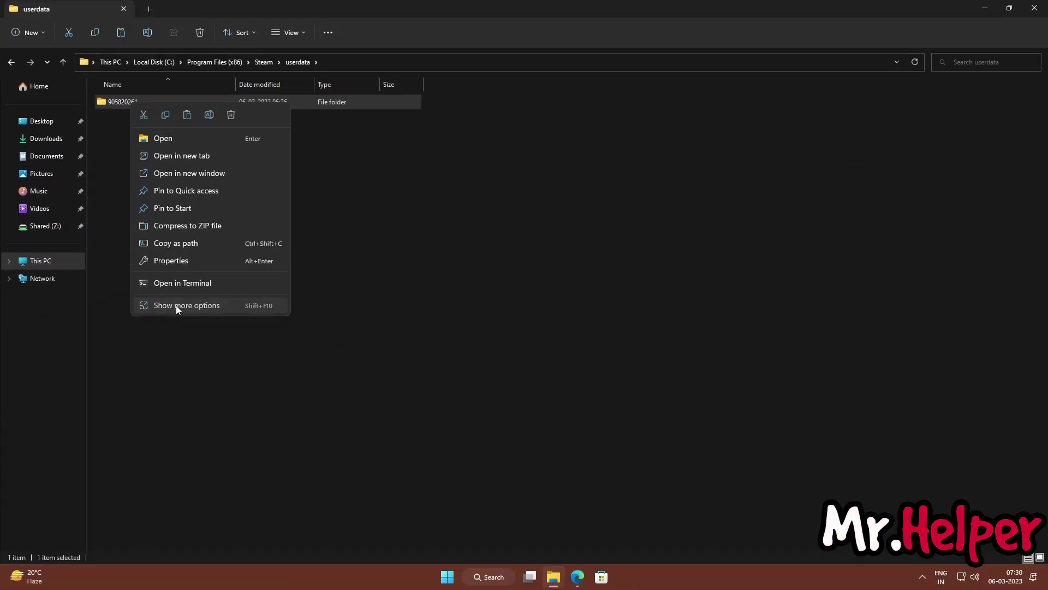
pyautogui.click(176, 307)
pyautogui.moveTo(253, 438)
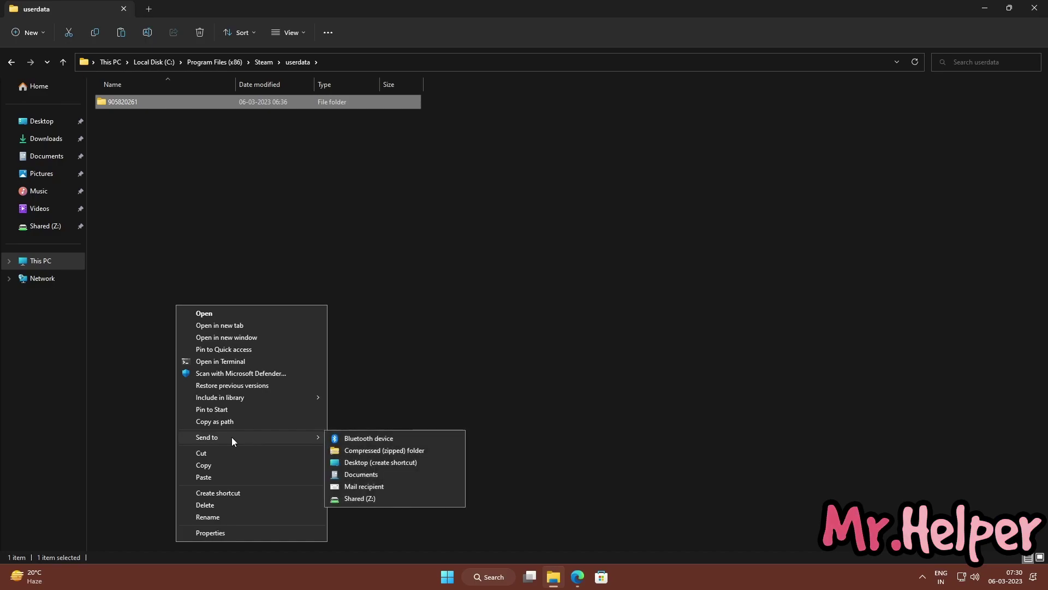
pyautogui.click(349, 451)
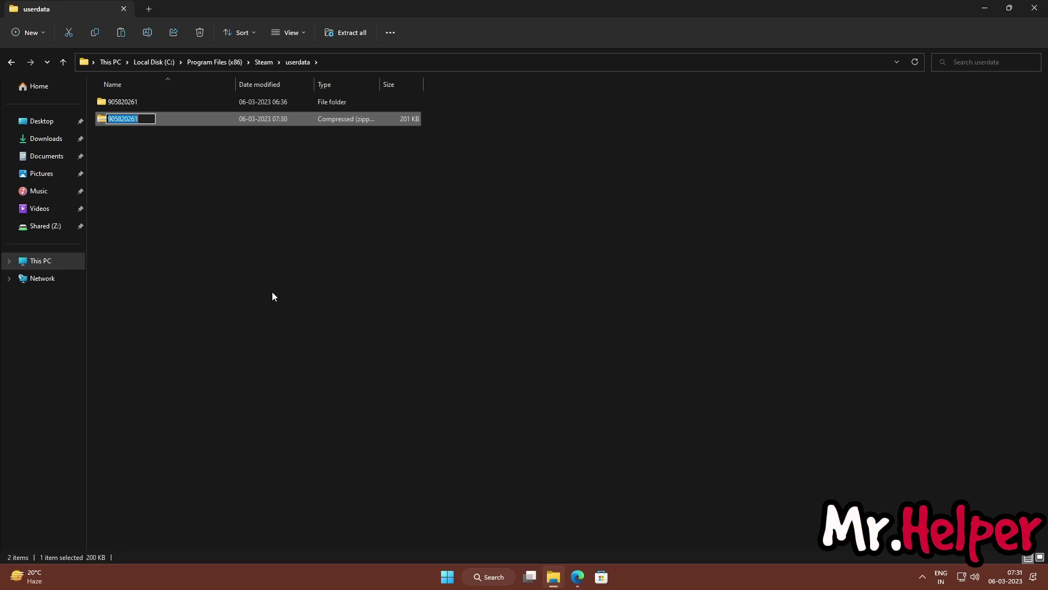
# Name the zip archive in userdata Tomb Raider 2013 Save Files.
pyautogui.write('Tomb Raid')
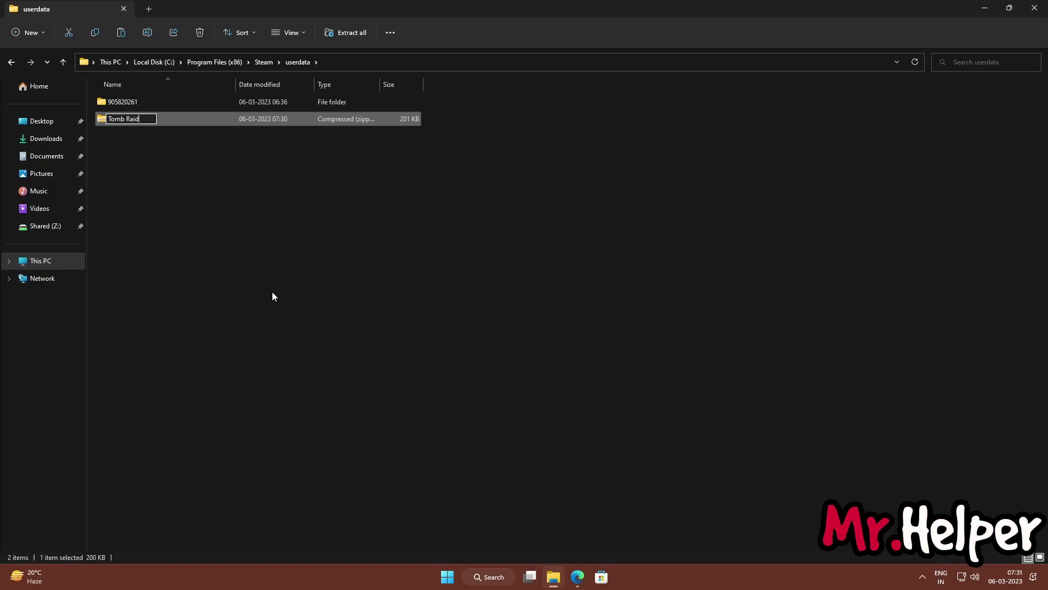
pyautogui.write('er 2013 Save Files')
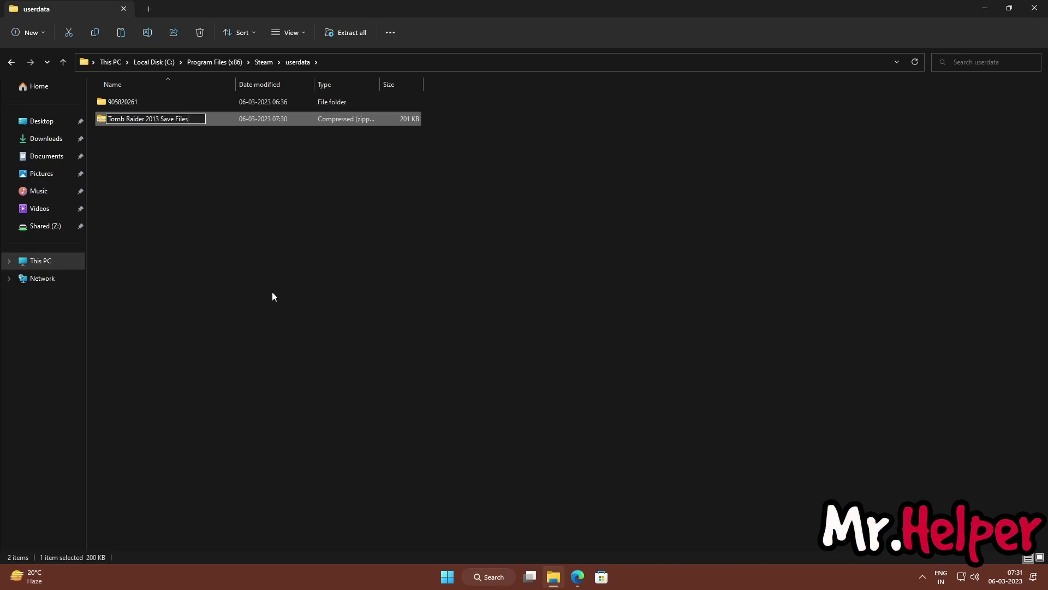
pyautogui.click(274, 289)
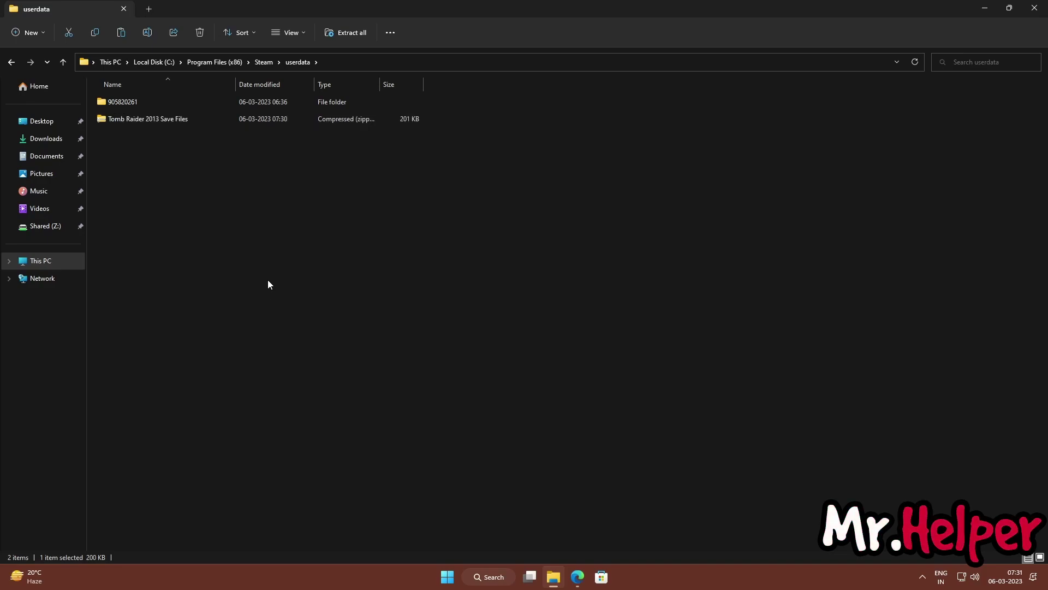
pyautogui.click(113, 121)
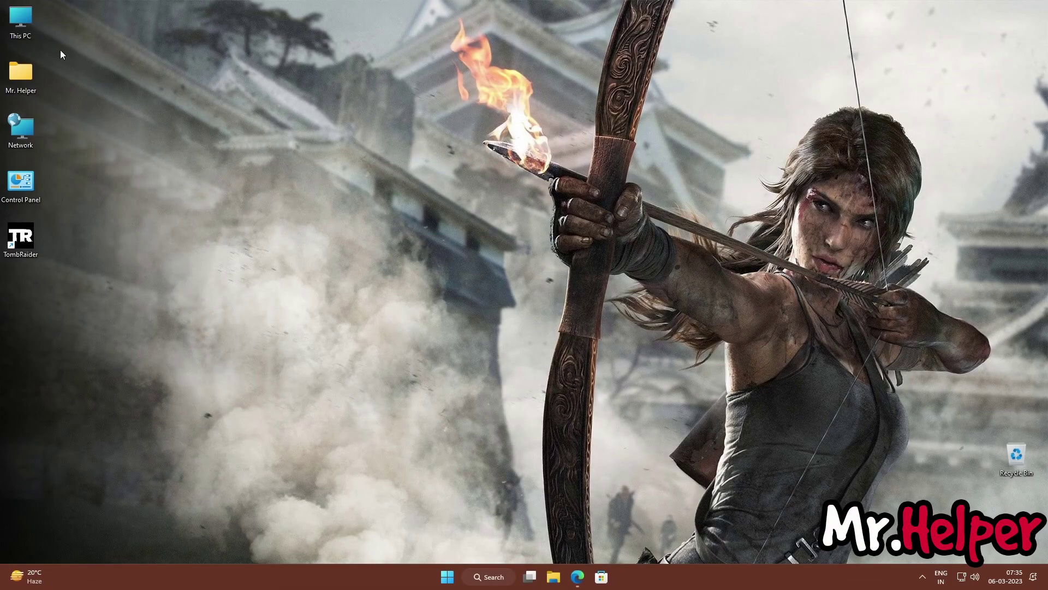
# Open This PC in File Explorer and go to the %UserProfile% folder path.
pyautogui.doubleClick(21, 22)
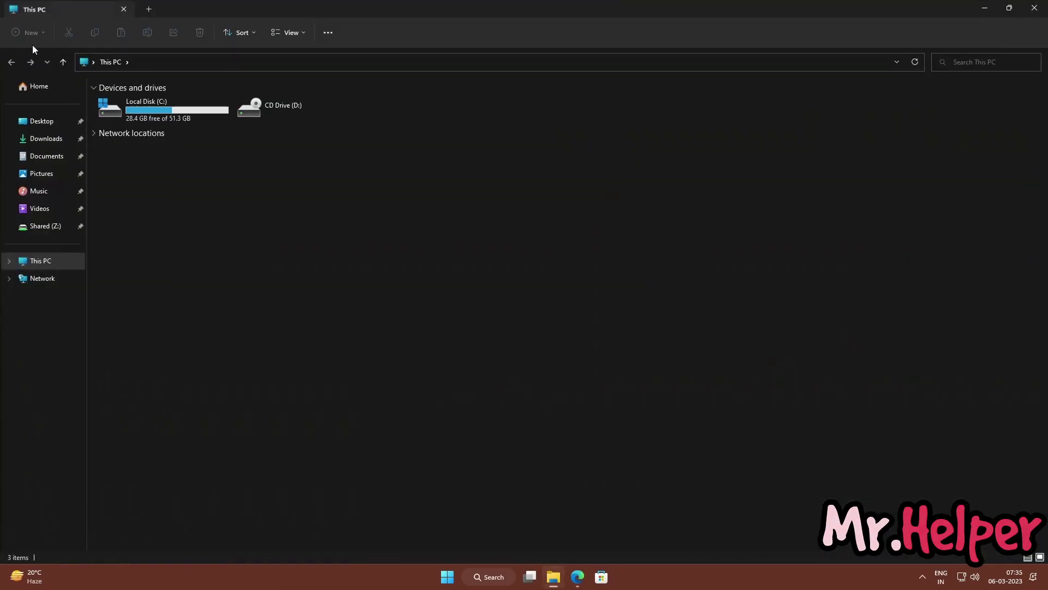
pyautogui.click(165, 61)
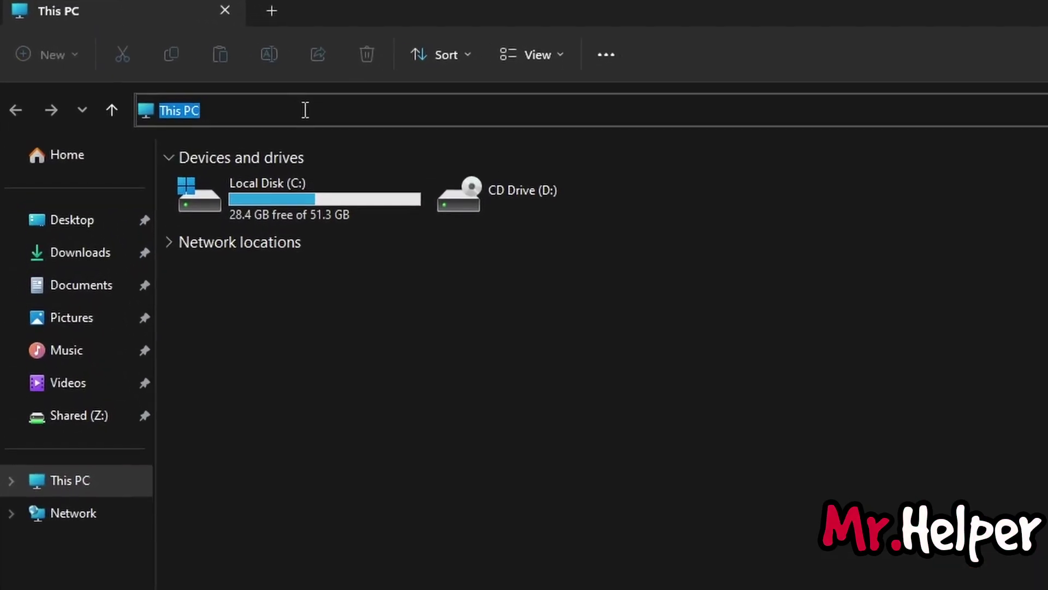
pyautogui.press('BackSpace')
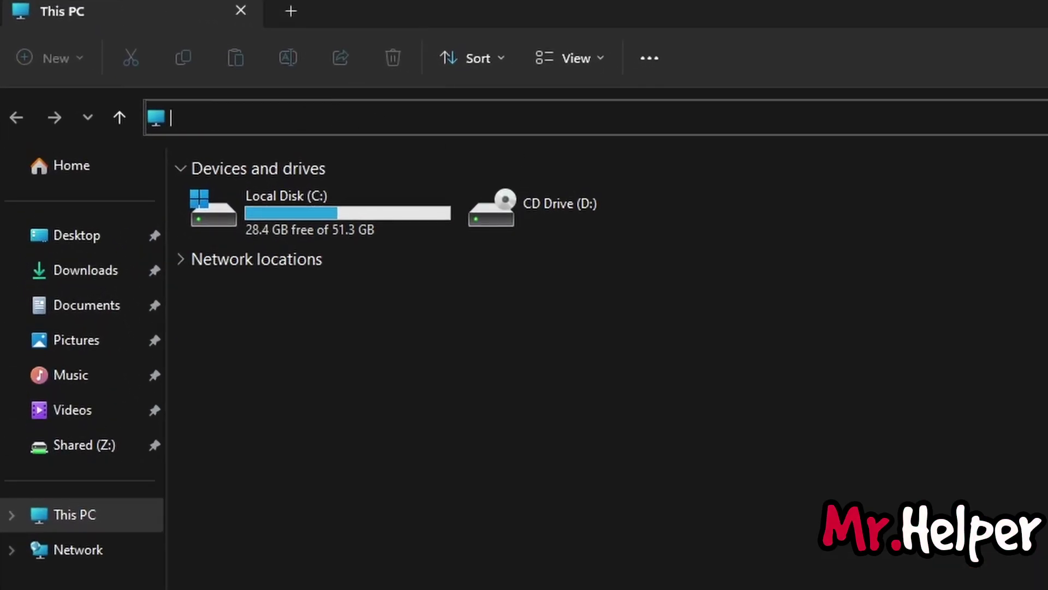
pyautogui.write('UserO')
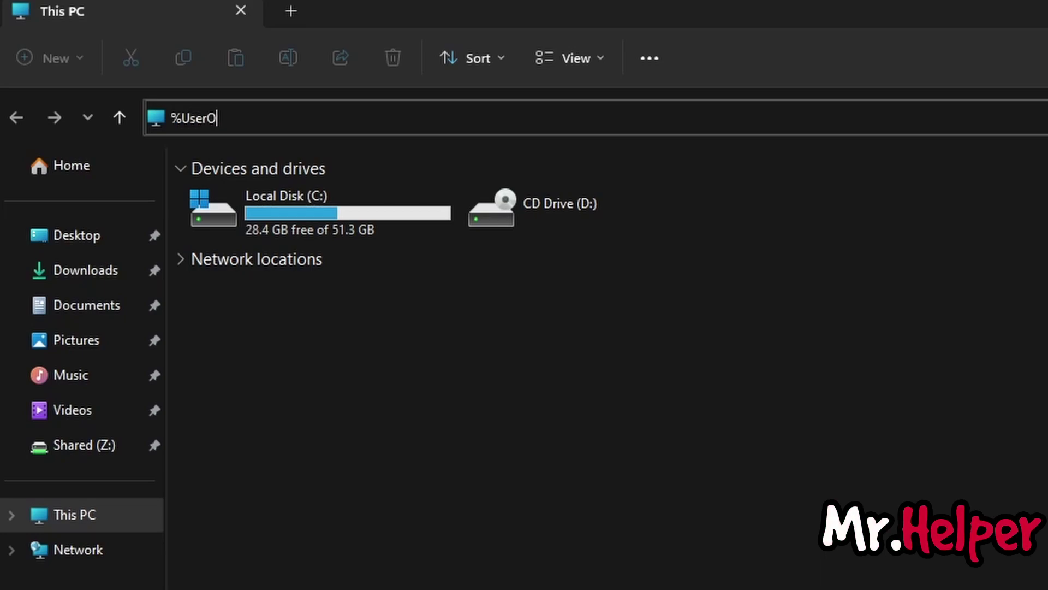
pyautogui.press('BackSpace')
pyautogui.write('Profile%')
pyautogui.moveTo(310, 116); pyautogui.dragTo(245, 122)
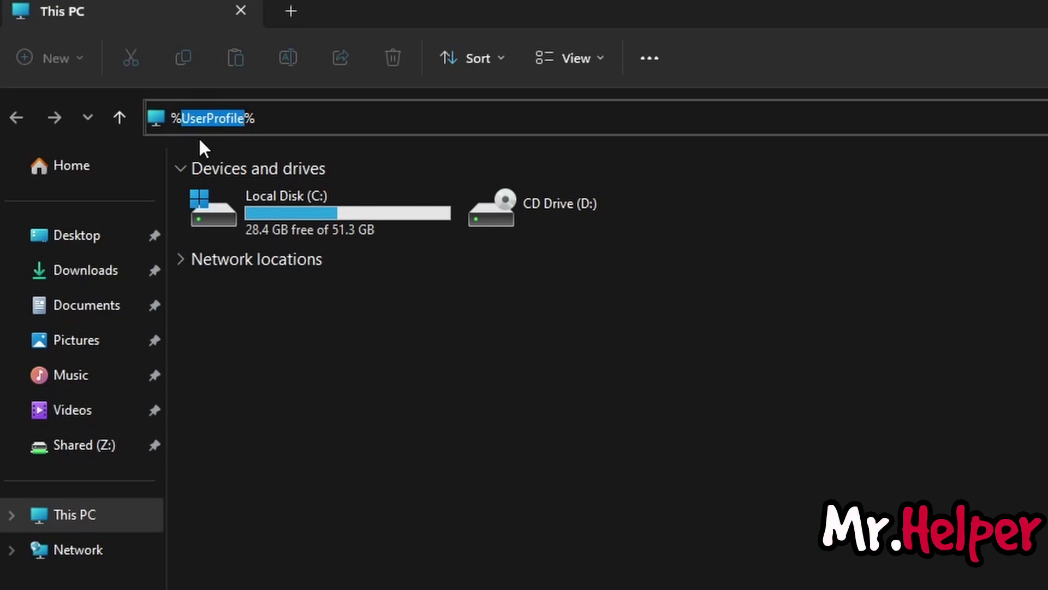
pyautogui.click(275, 119)
pyautogui.moveTo(275, 119); pyautogui.dragTo(167, 118)
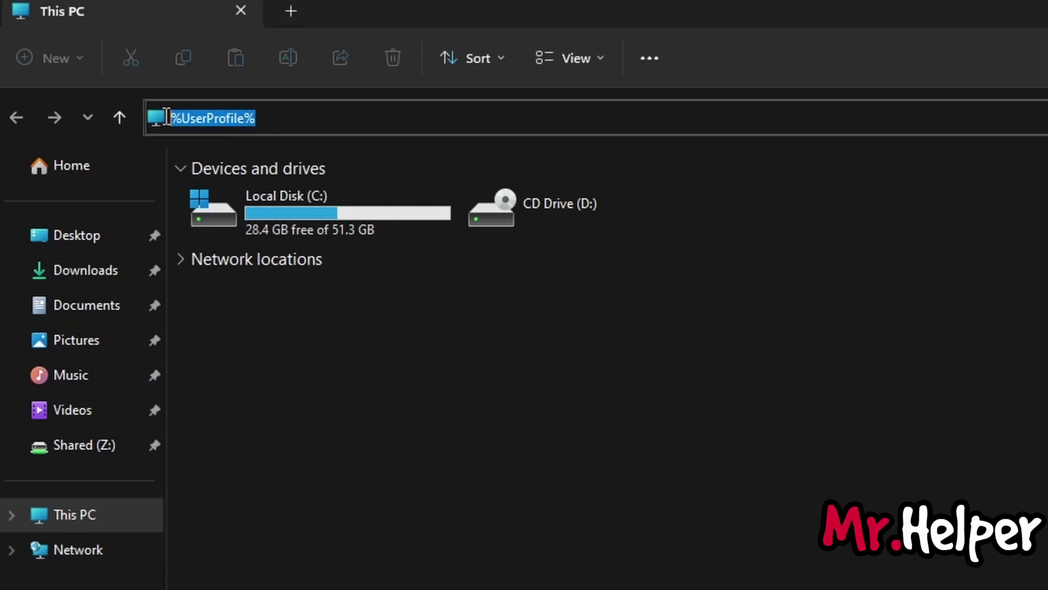
pyautogui.click(314, 115)
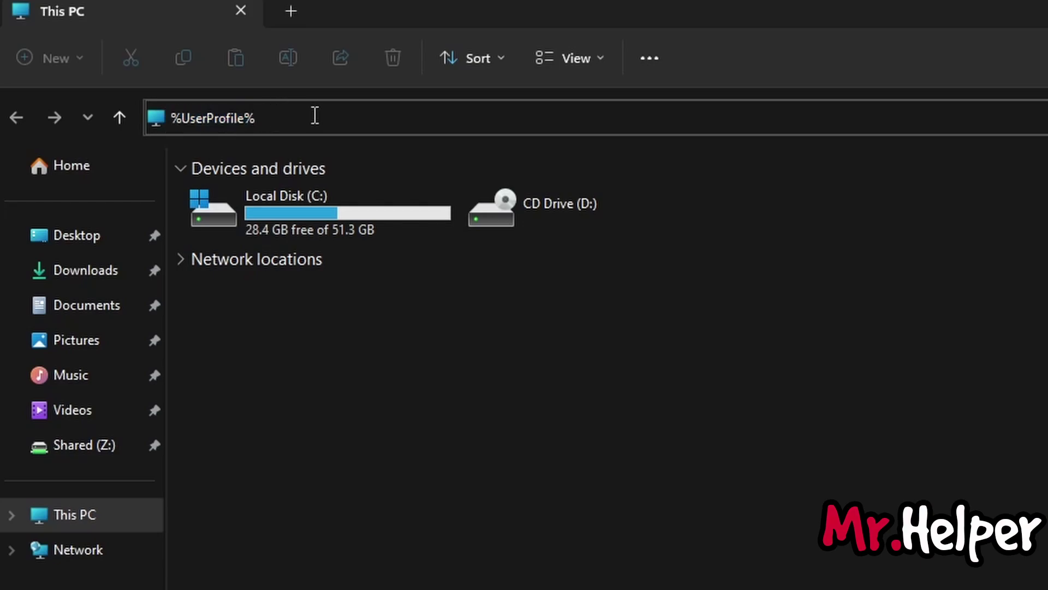
pyautogui.press('Return')
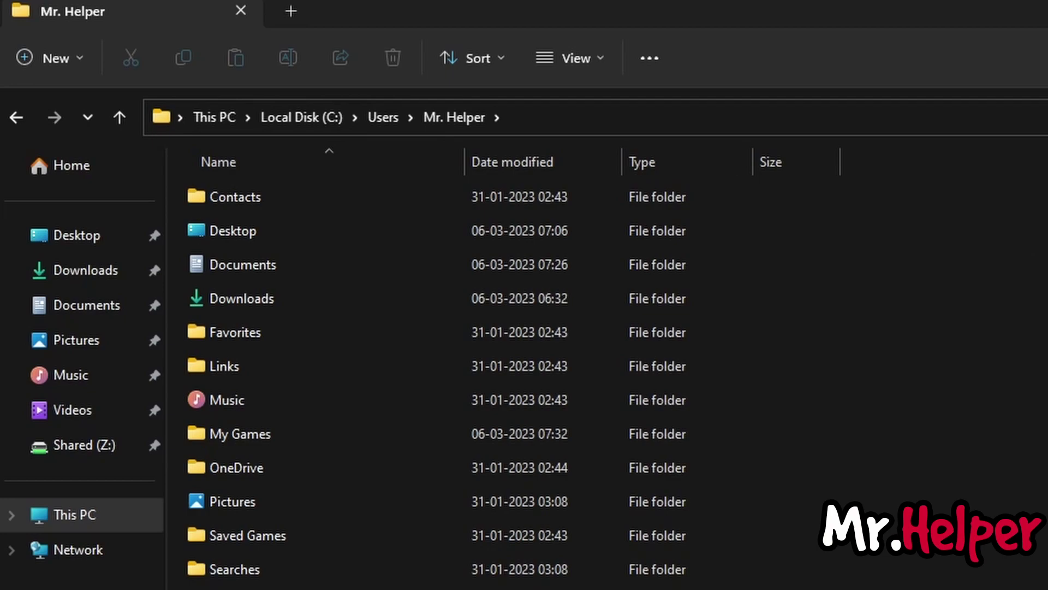
# Open the My Games folder in the user profile and create a compressed (zipped) copy of its Tomb Raider folder.
pyautogui.doubleClick(299, 434)
pyautogui.click(253, 199)
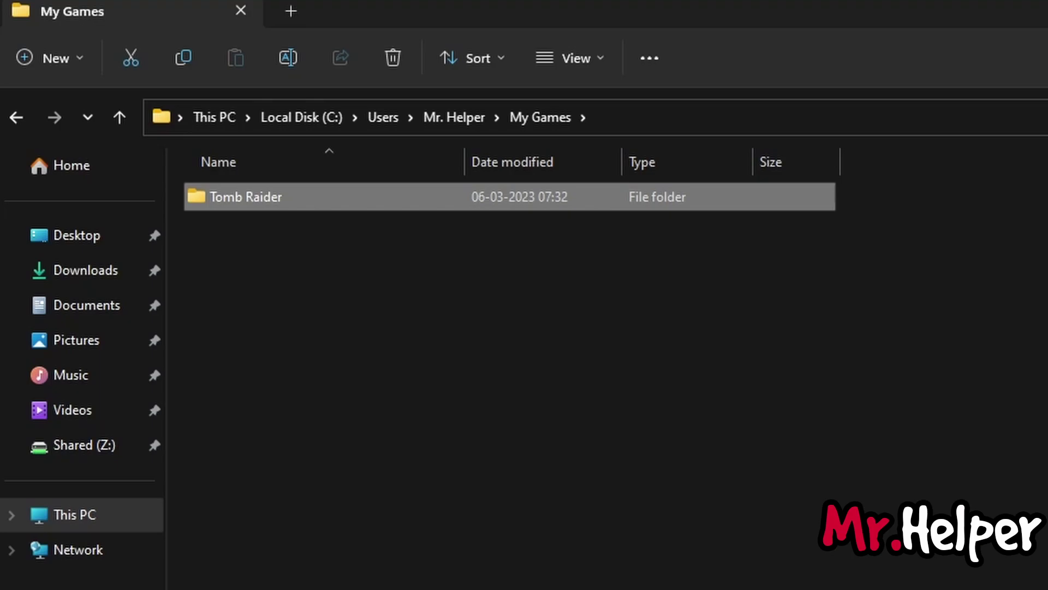
pyautogui.rightClick(339, 195)
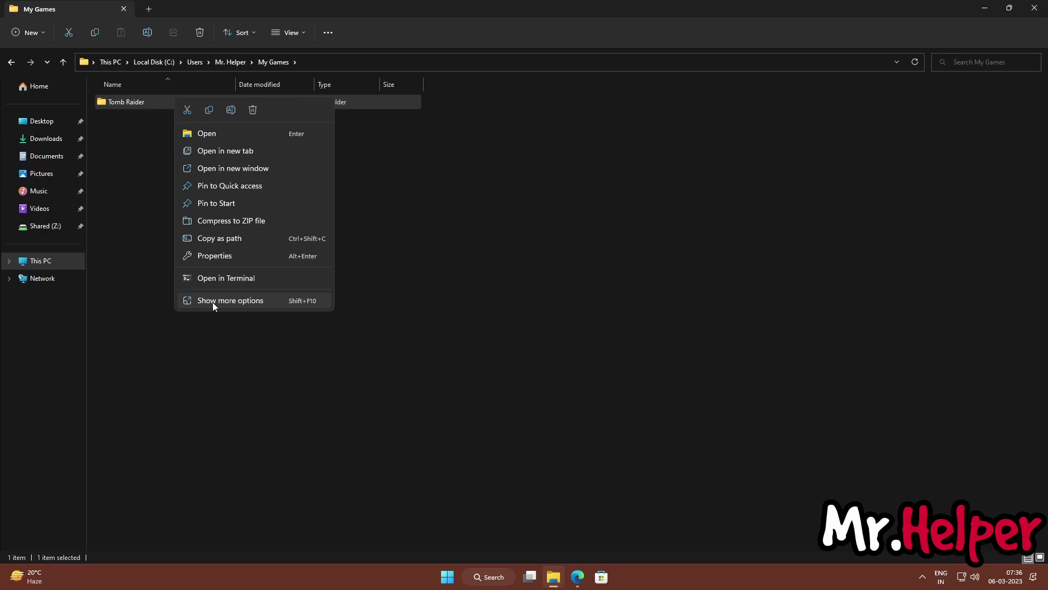
pyautogui.click(222, 300)
pyautogui.moveTo(238, 453)
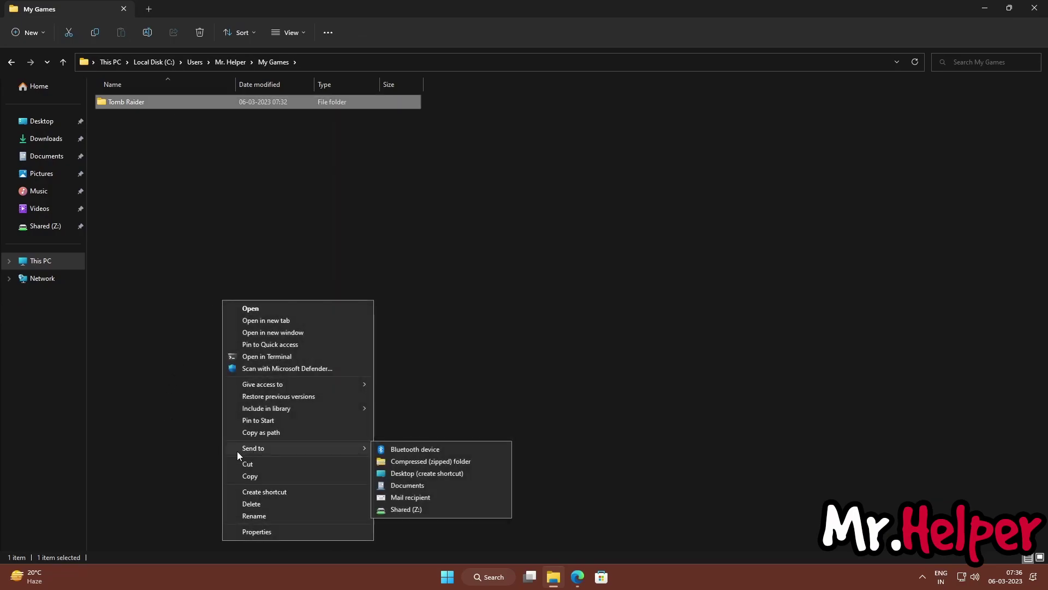
pyautogui.click(414, 463)
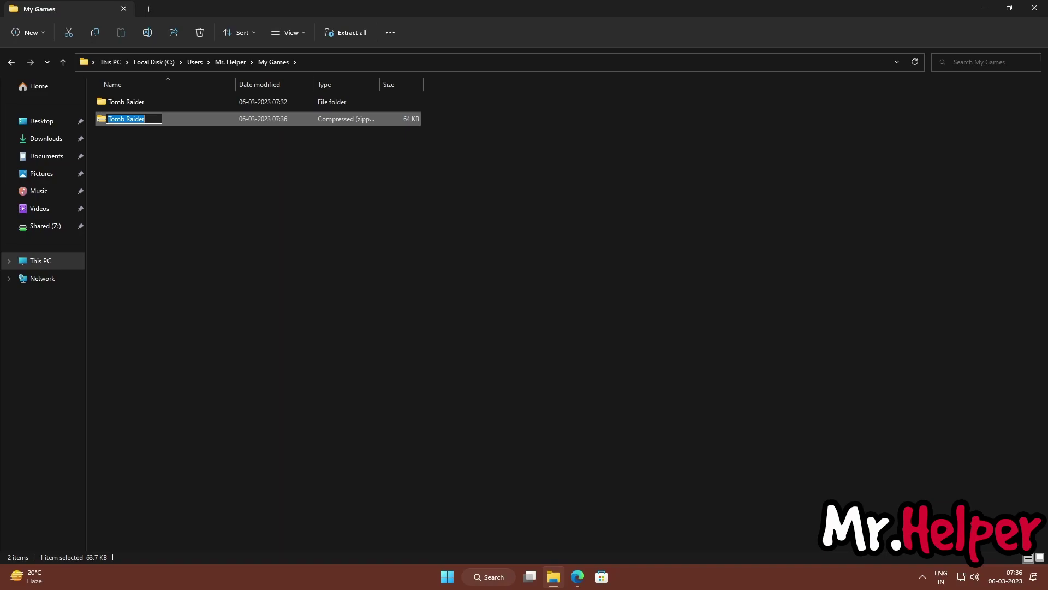
# Name the new zip archive in My Games Tomb Raider 2013 Save Files.
pyautogui.press('End')
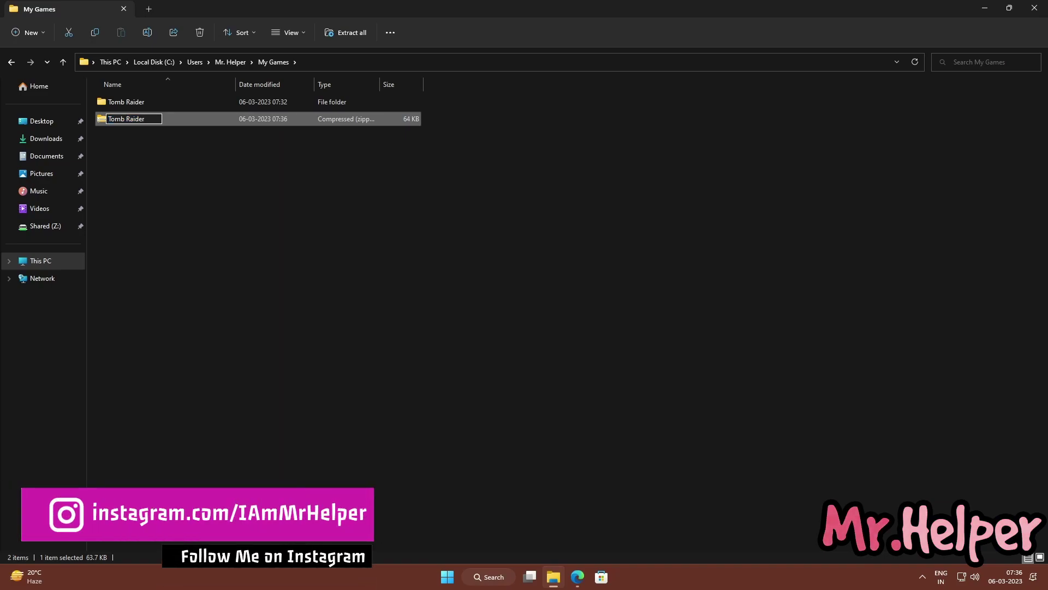
pyautogui.write('201')
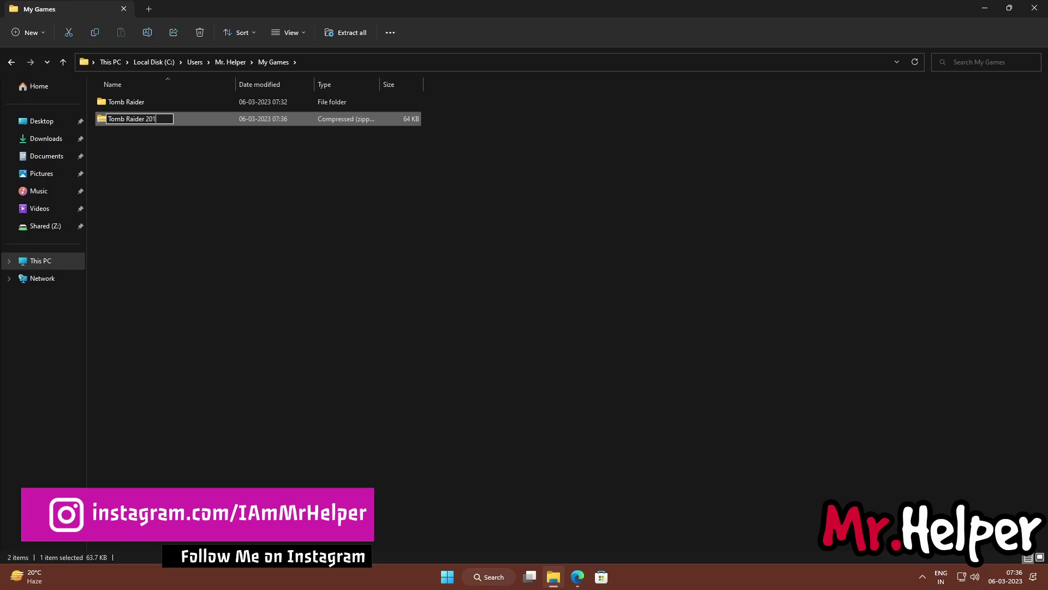
pyautogui.write('3 Save Fil')
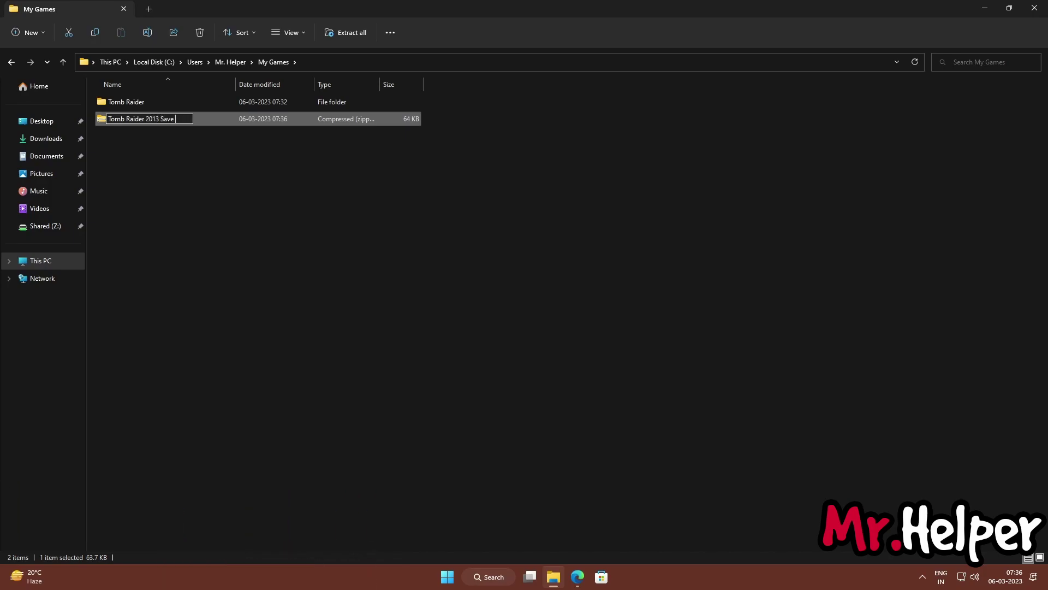
pyautogui.write('es')
pyautogui.press('Return')
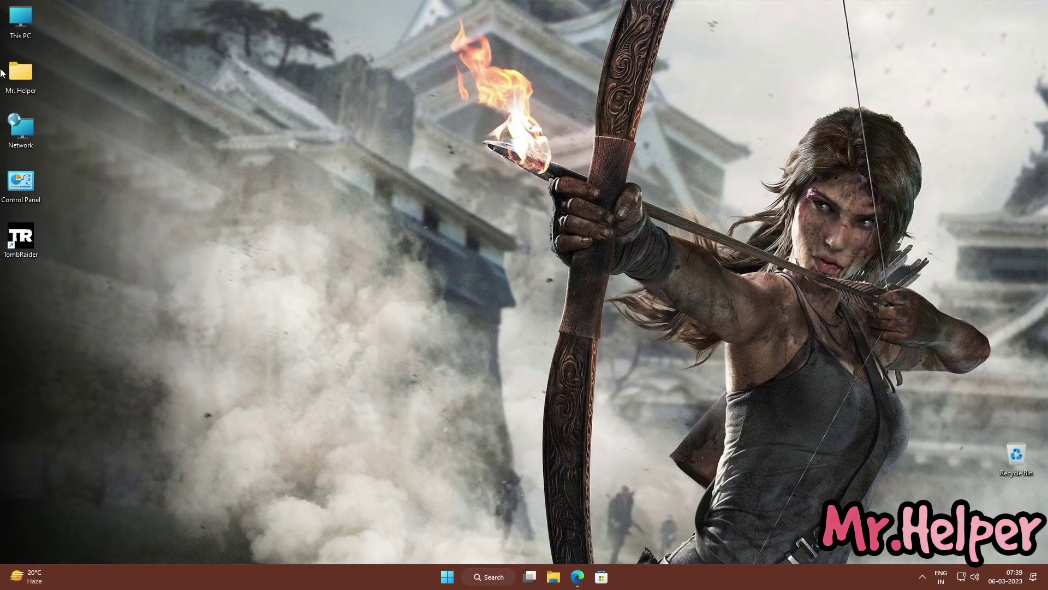
# Open This PC from the desktop and go to the %LocalAppData% folder path.
pyautogui.doubleClick(15, 21)
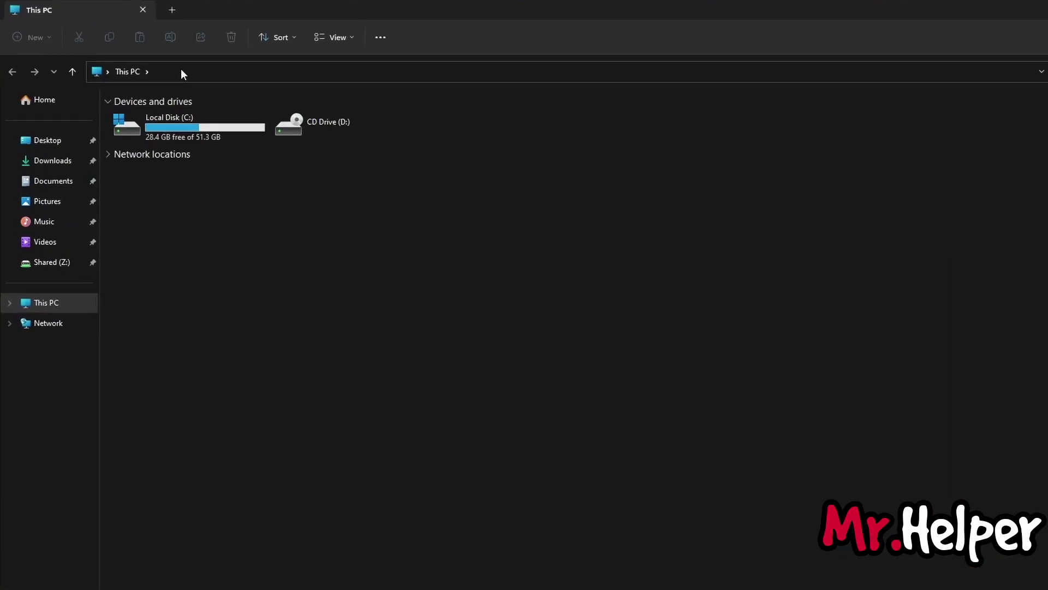
pyautogui.click(157, 59)
pyautogui.press('BackSpace')
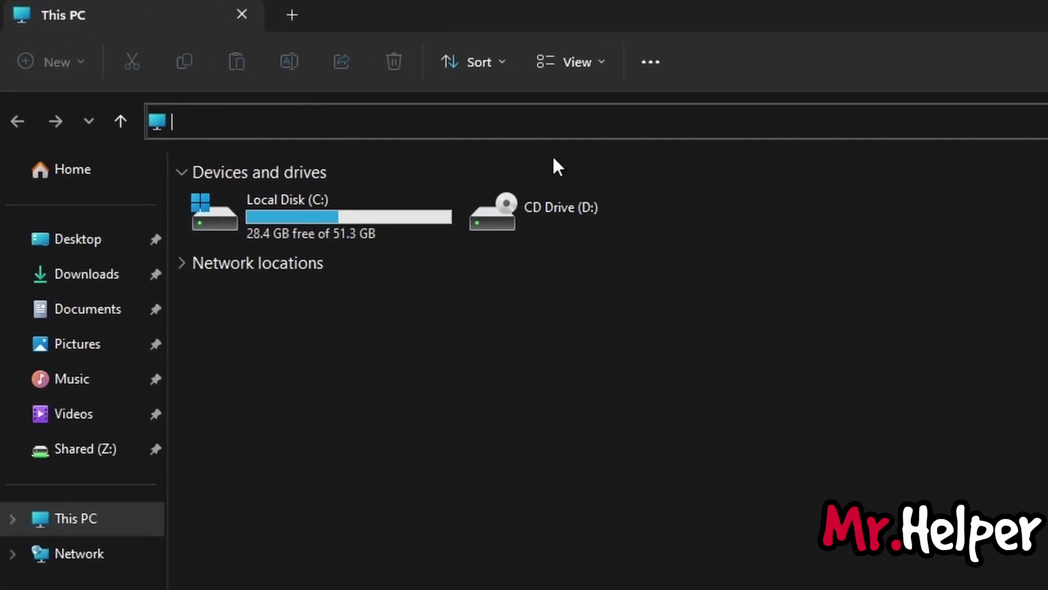
pyautogui.write('%')
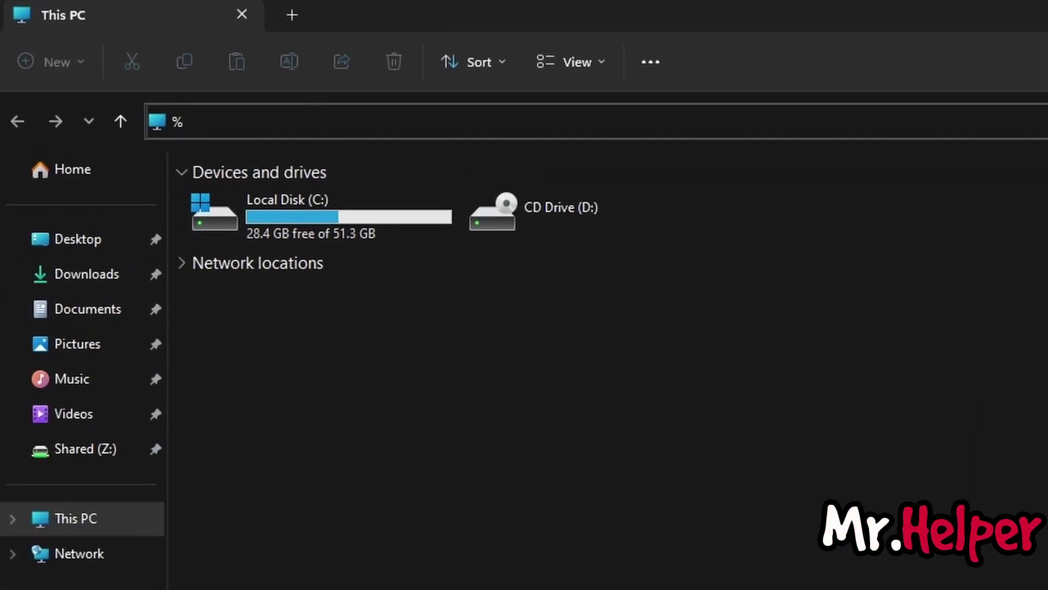
pyautogui.write('LocalAppData%')
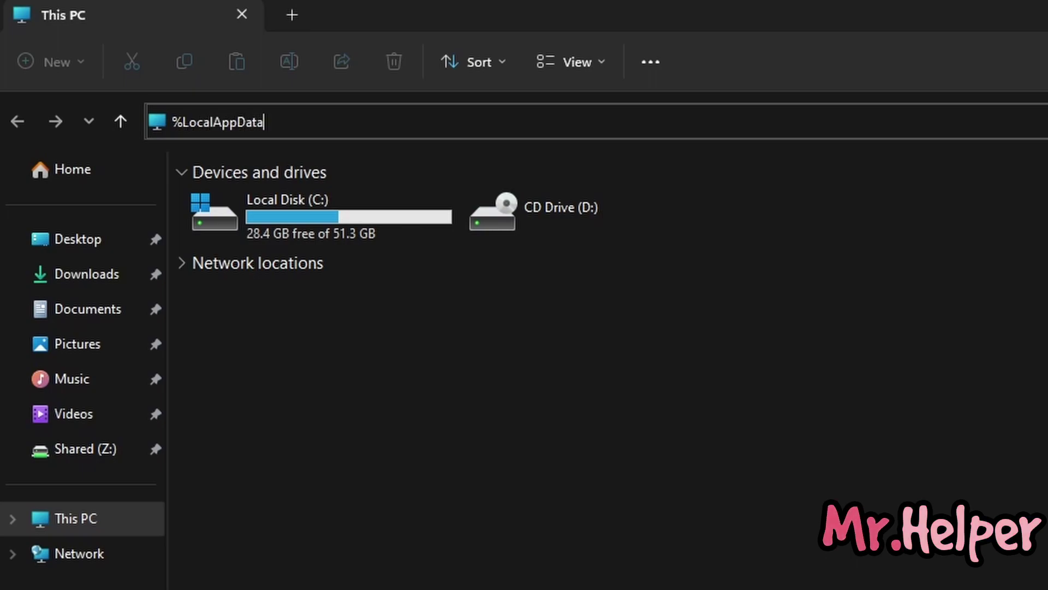
pyautogui.moveTo(295, 119); pyautogui.dragTo(87, 100)
pyautogui.click(183, 119)
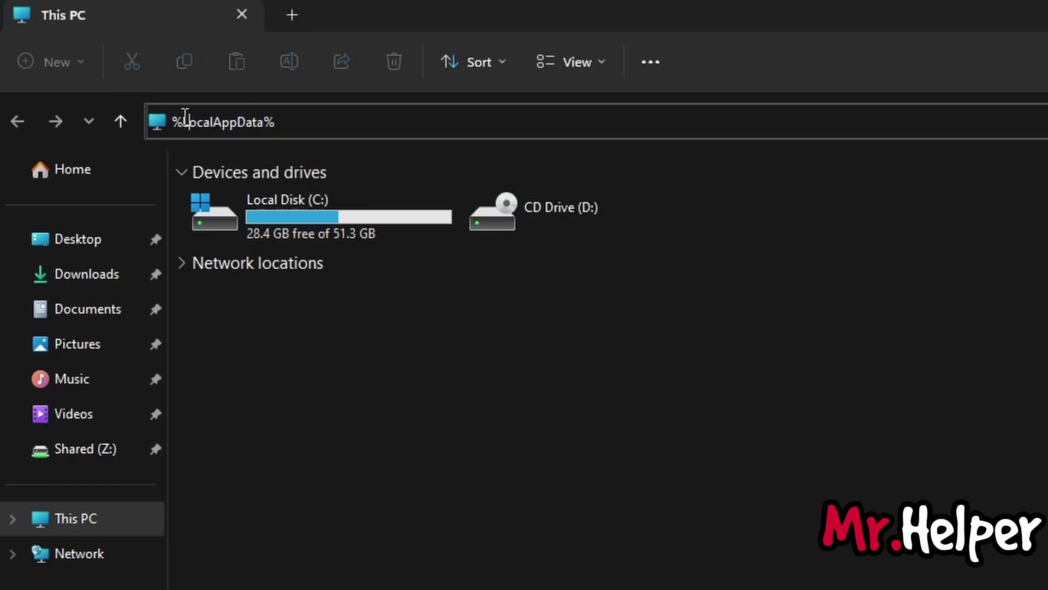
pyautogui.moveTo(183, 119); pyautogui.dragTo(262, 138)
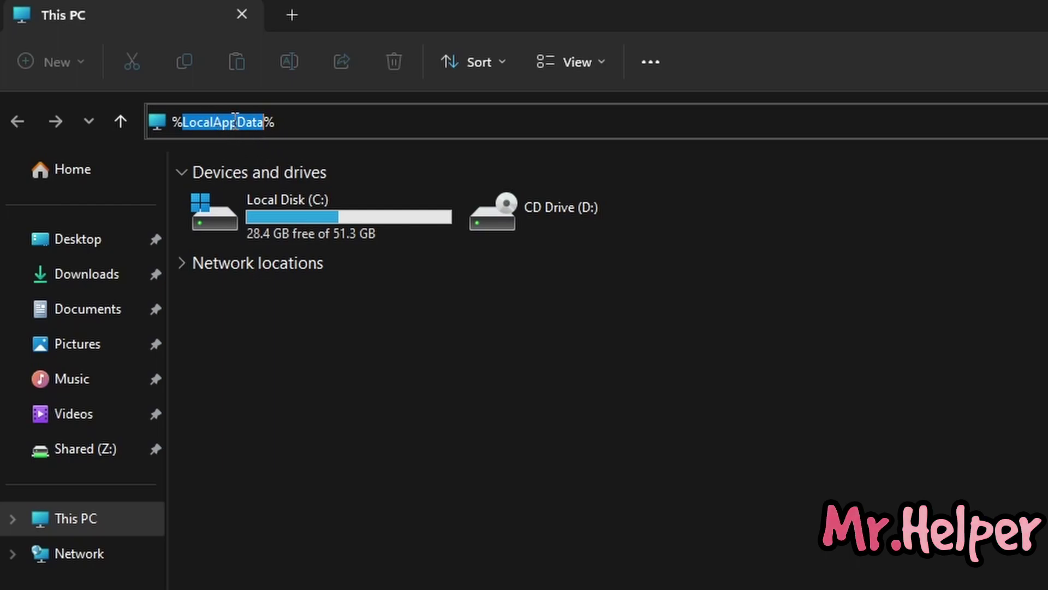
pyautogui.click(284, 129)
pyautogui.moveTo(295, 118); pyautogui.dragTo(171, 115)
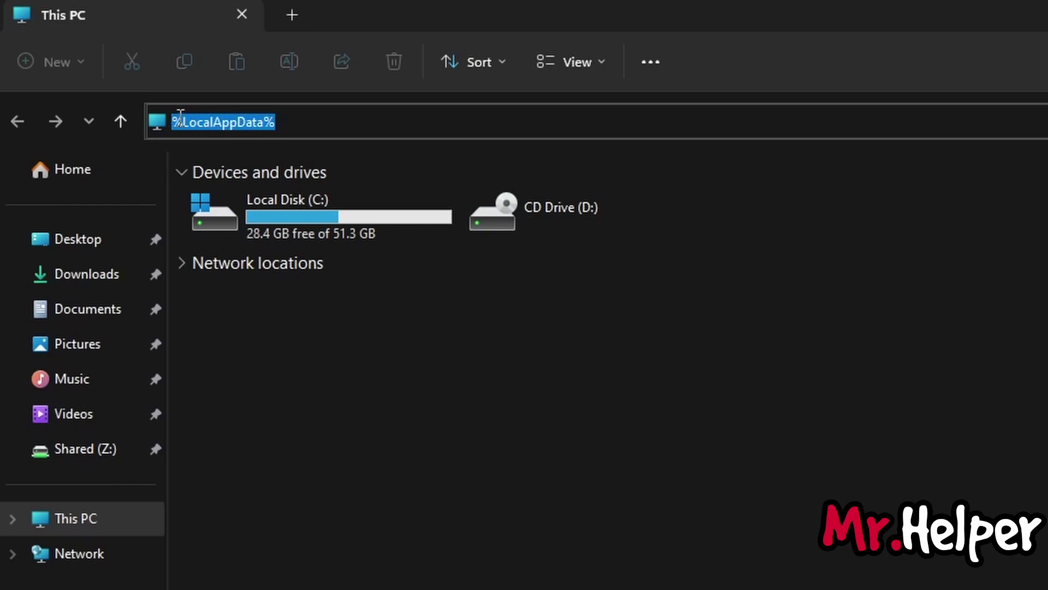
pyautogui.click(293, 124)
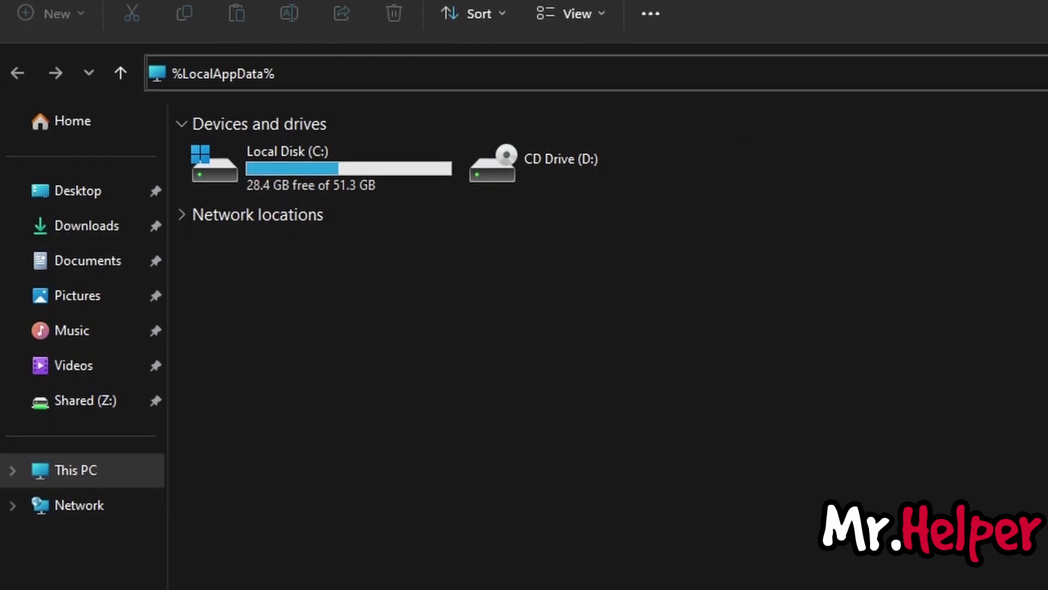
pyautogui.press('Return')
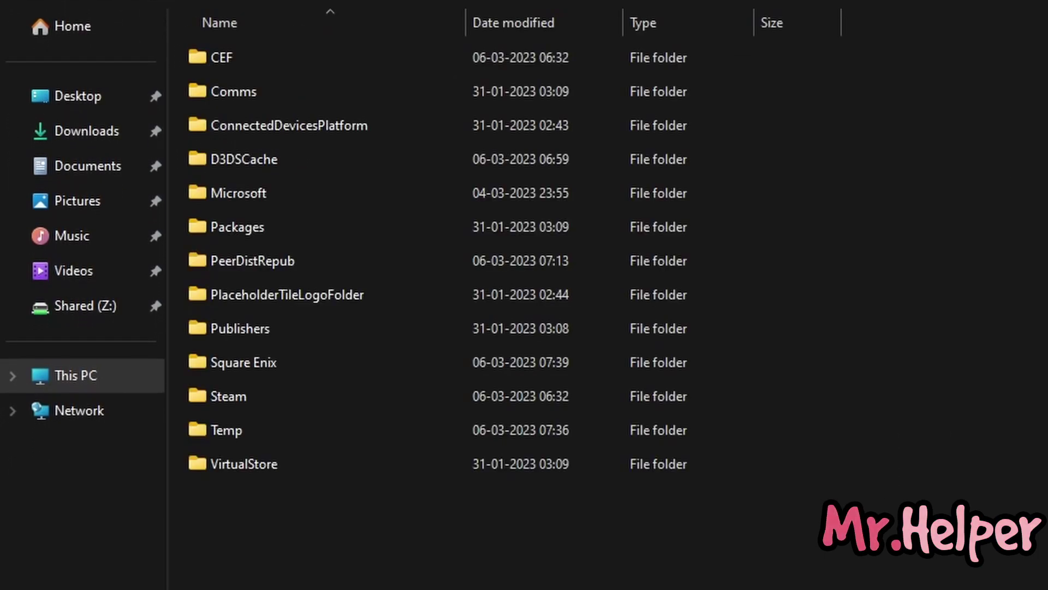
# Open the Square Enix folder in Local AppData and create a compressed (zipped) copy of its Tomb Raider folder.
pyautogui.click(258, 366)
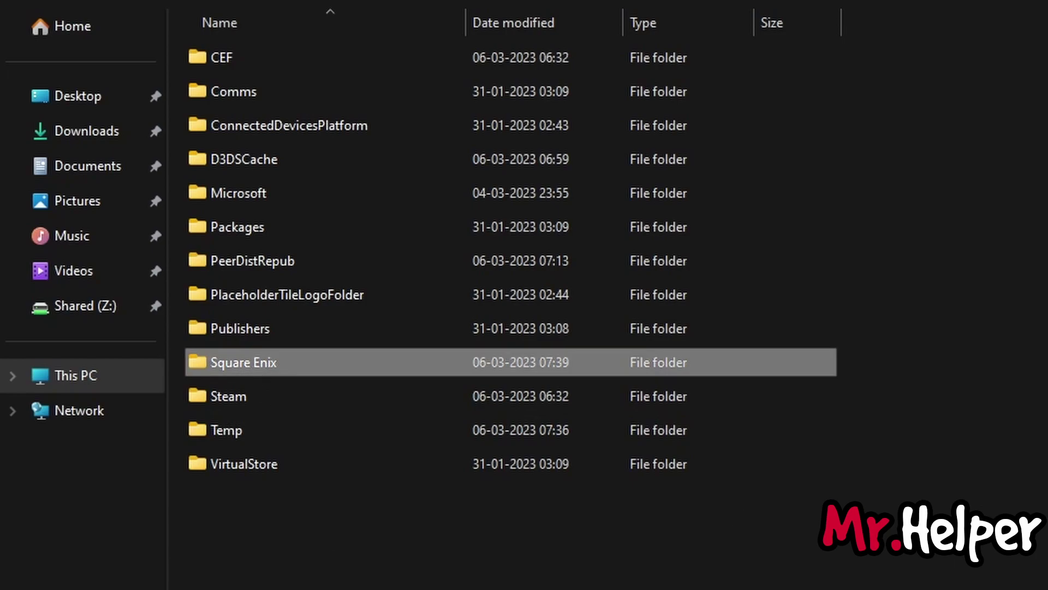
pyautogui.doubleClick(267, 363)
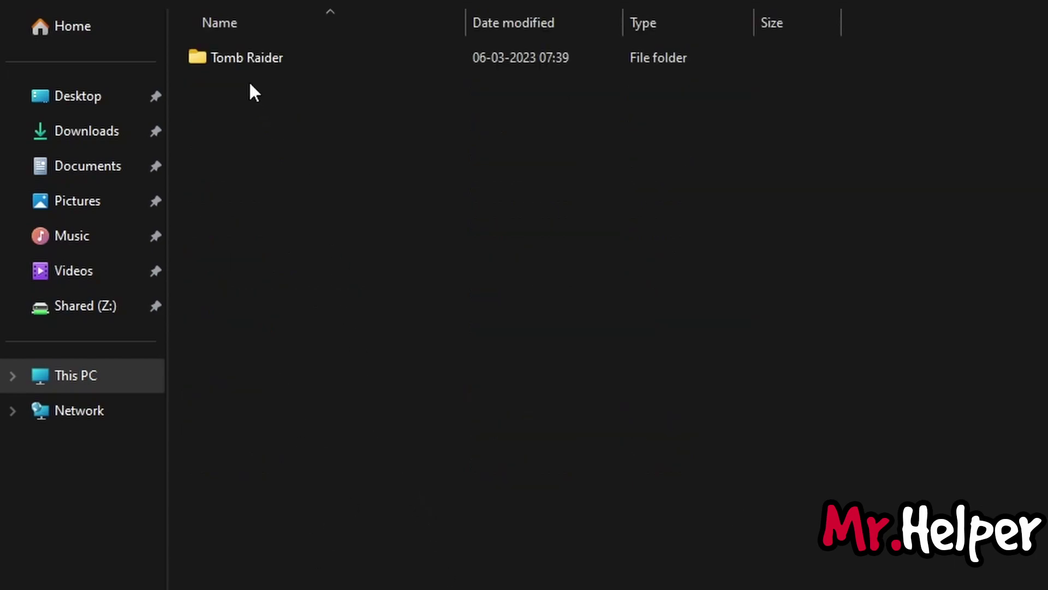
pyautogui.click(237, 60)
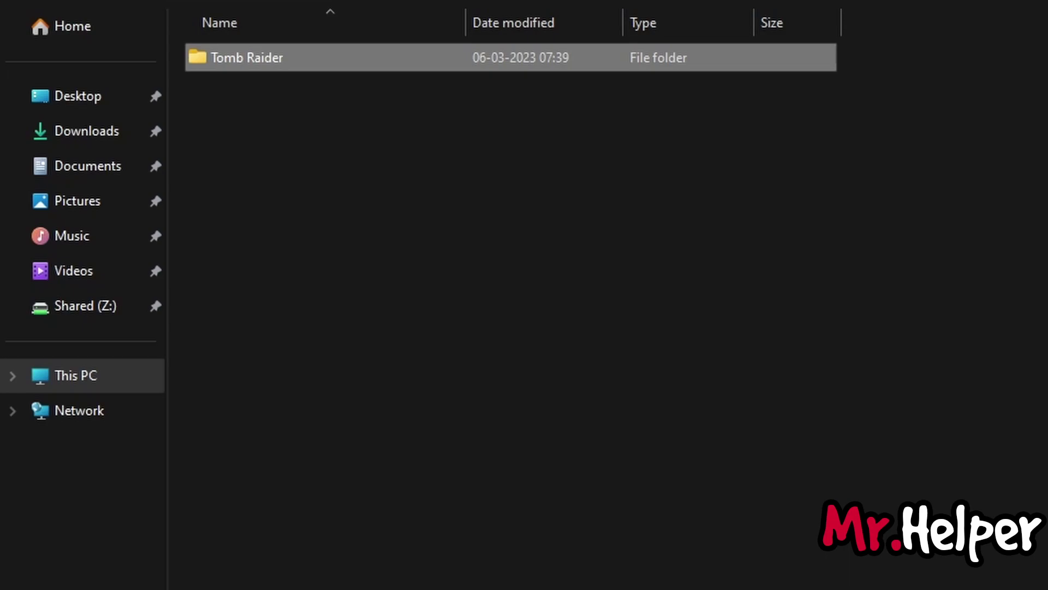
pyautogui.rightClick(283, 54)
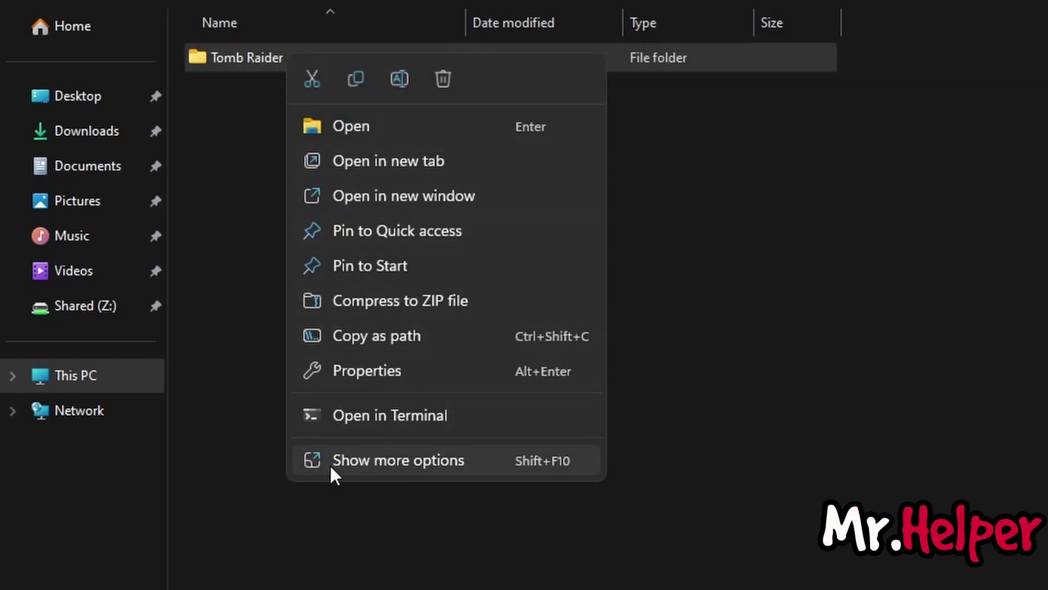
pyautogui.click(359, 464)
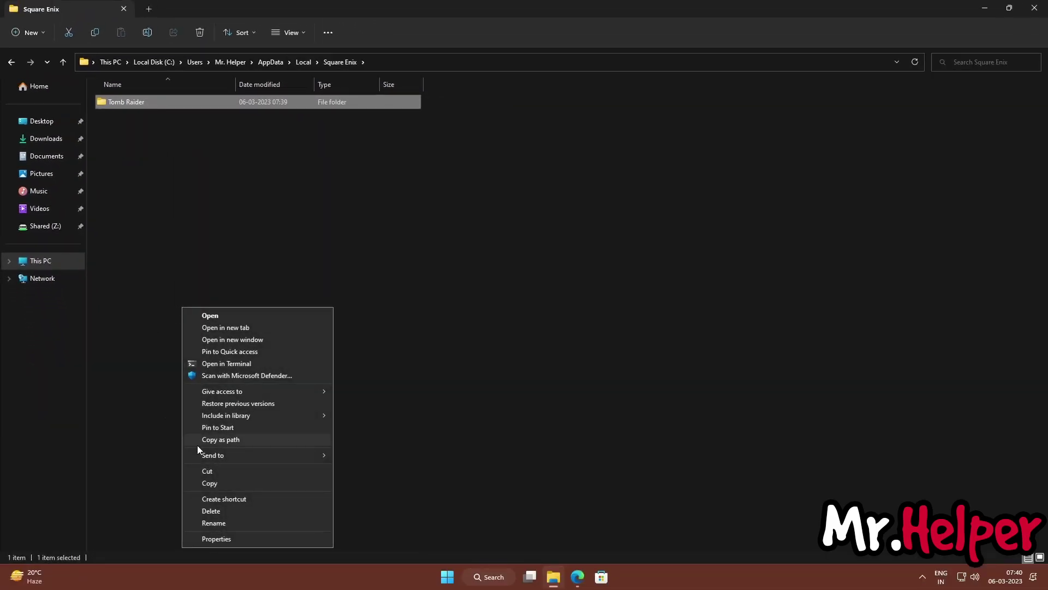
pyautogui.moveTo(204, 458)
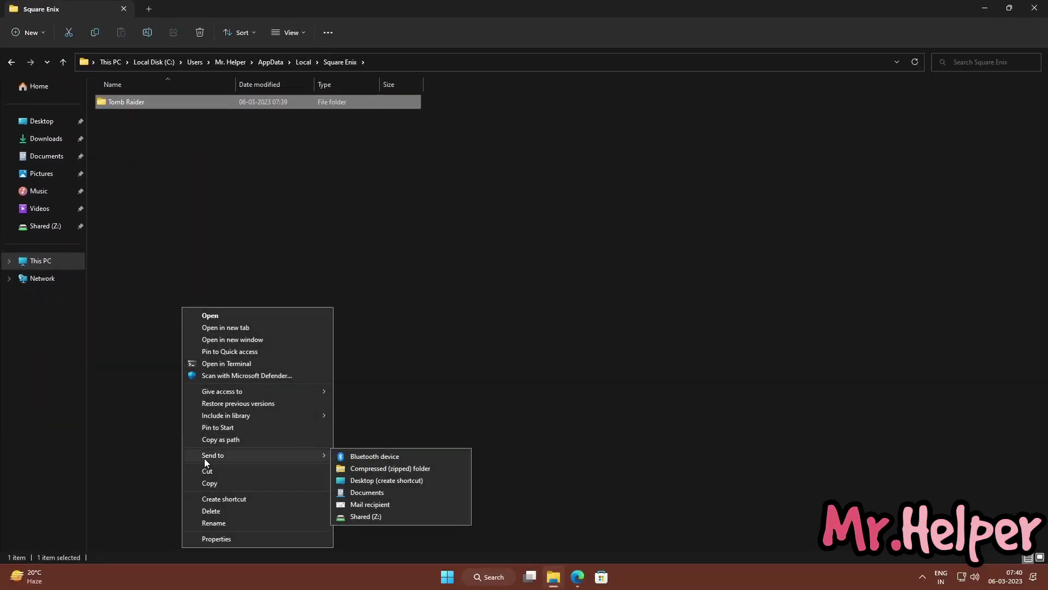
pyautogui.click(362, 471)
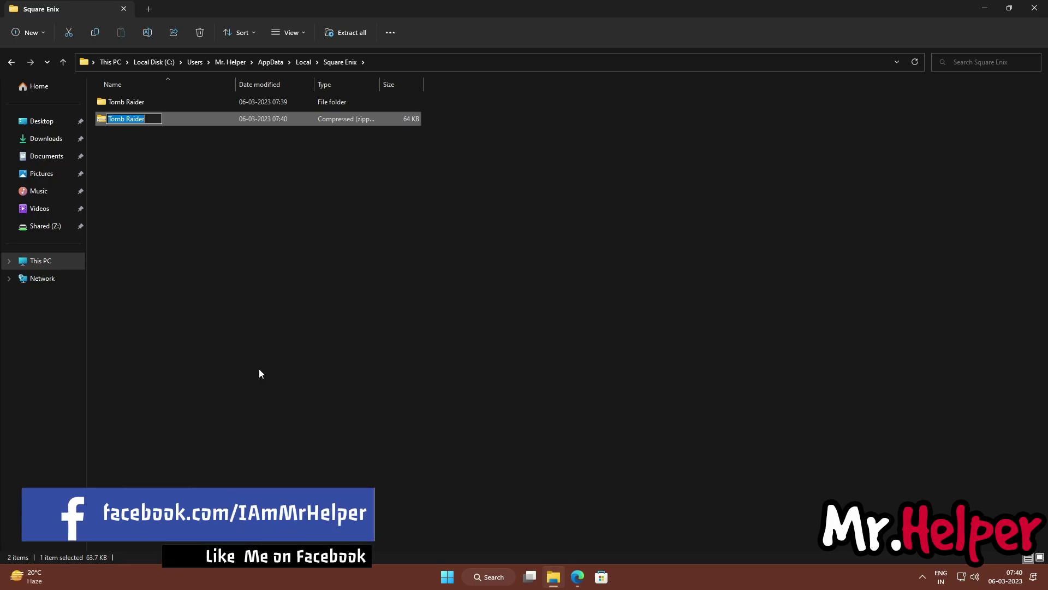
# Name the new zip archive in the Square Enix folder Tomb Raider 2013 Save Files.
pyautogui.press('End')
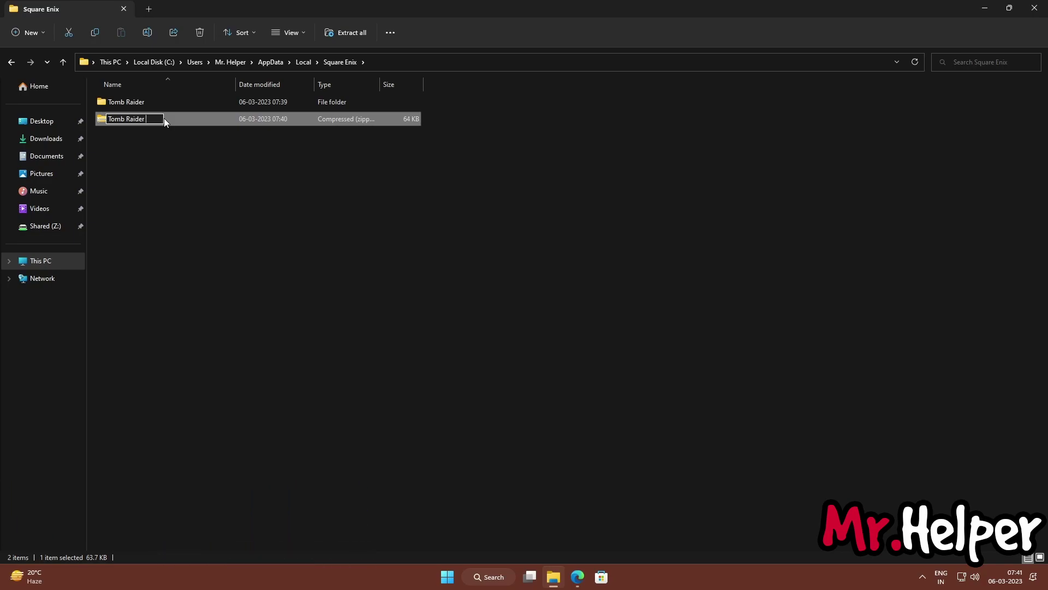
pyautogui.write('2013 S')
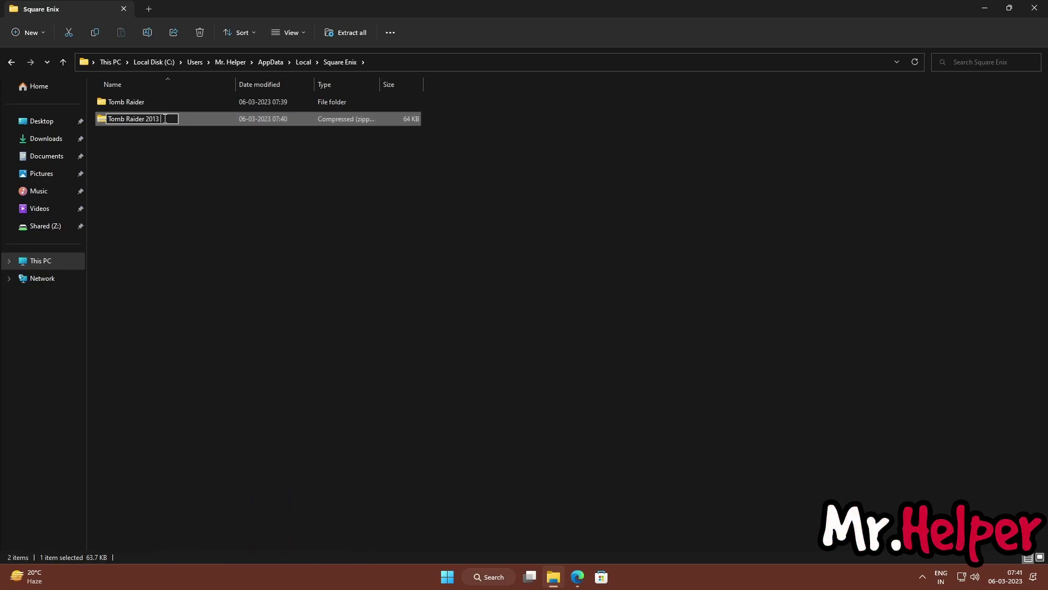
pyautogui.write('ave Files')
pyautogui.press('Return')
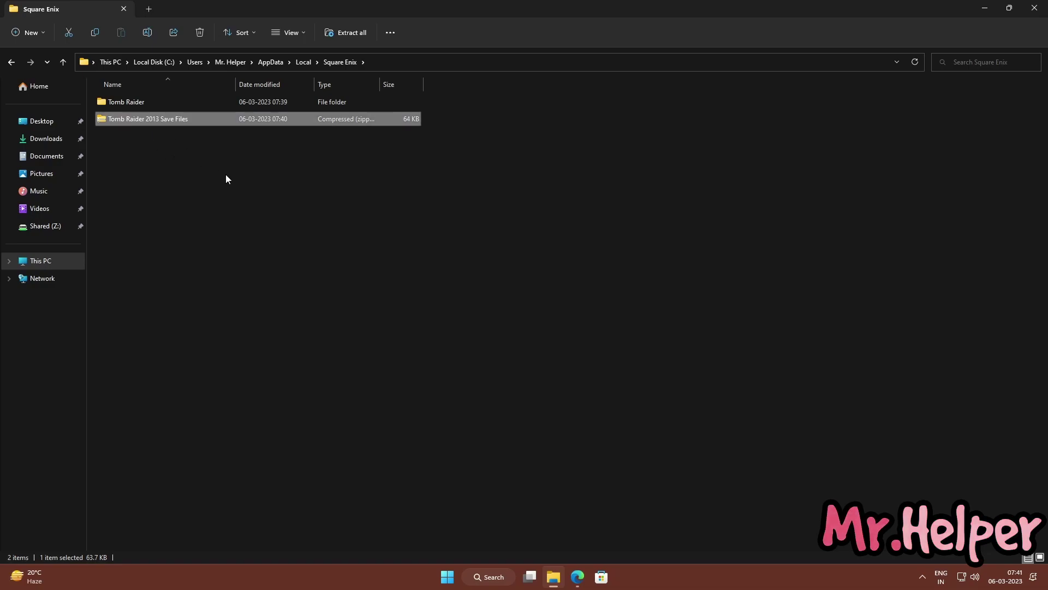
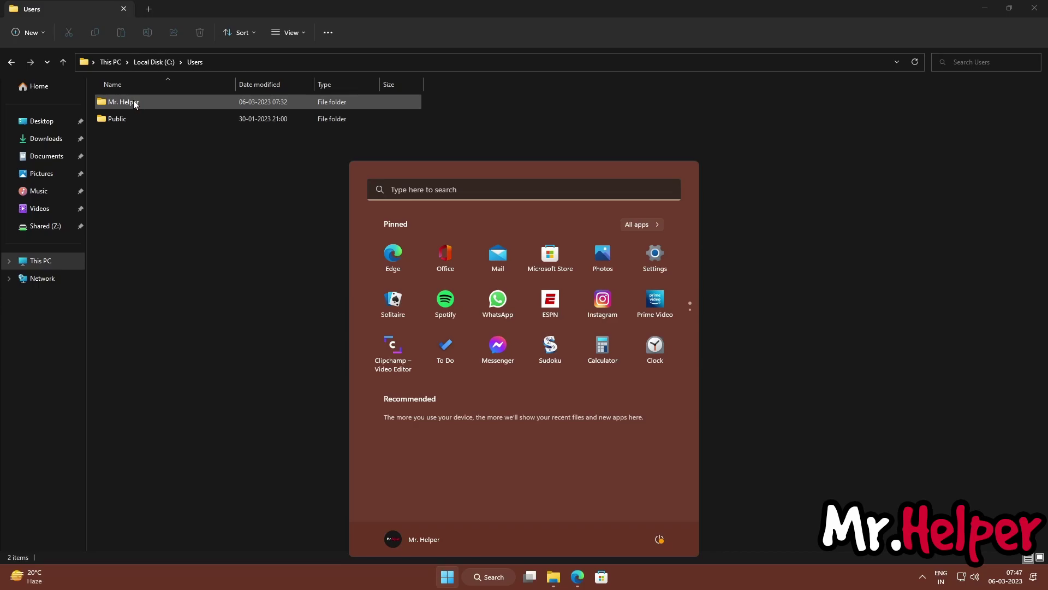
# Open the user's profile folder in Users and go to its AppData folder by adding \AppData to the path.
pyautogui.click(134, 102)
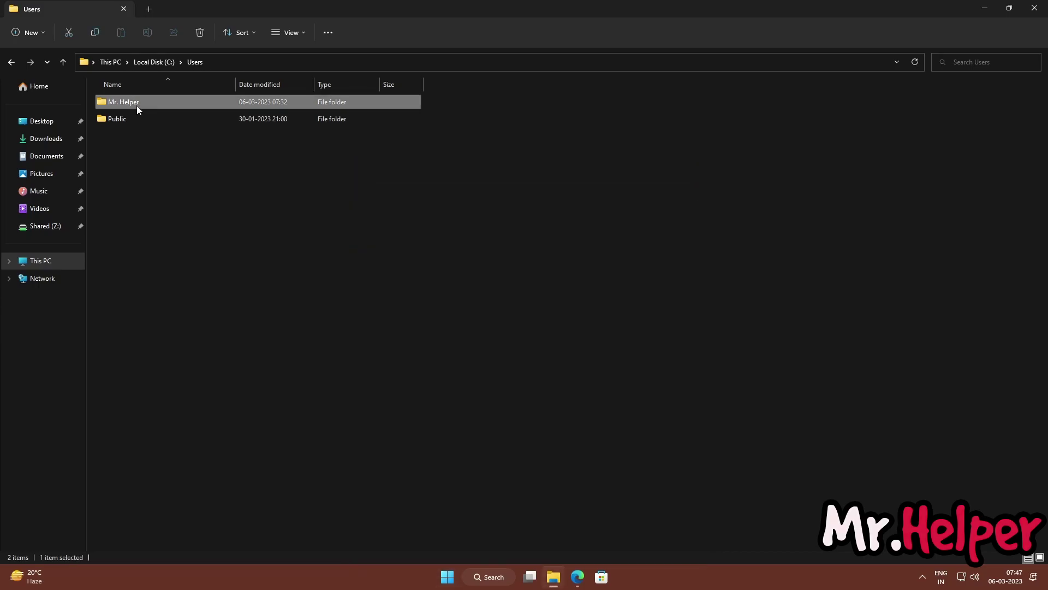
pyautogui.doubleClick(178, 105)
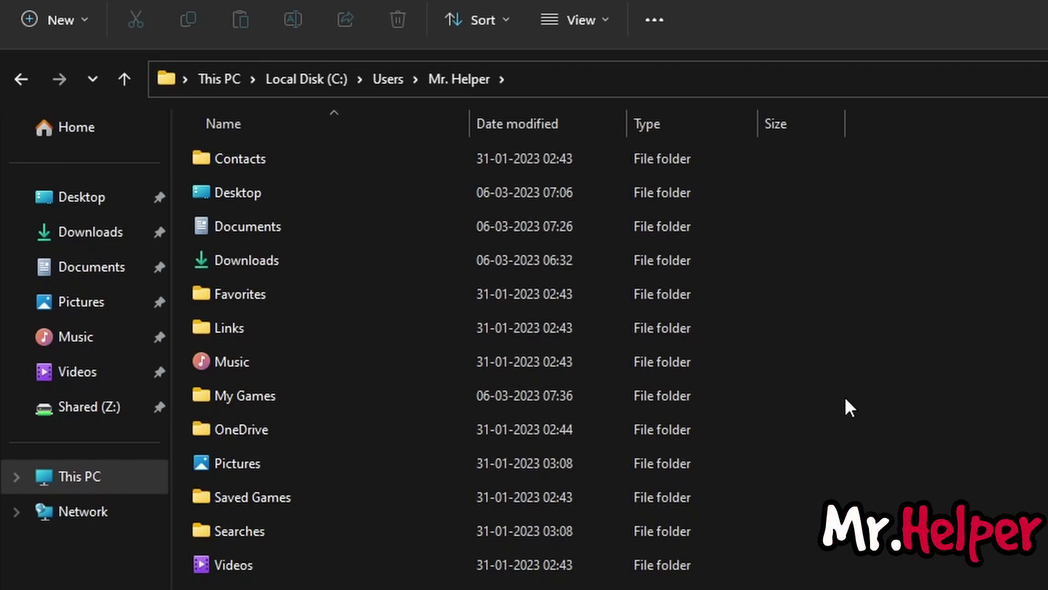
pyautogui.click(584, 81)
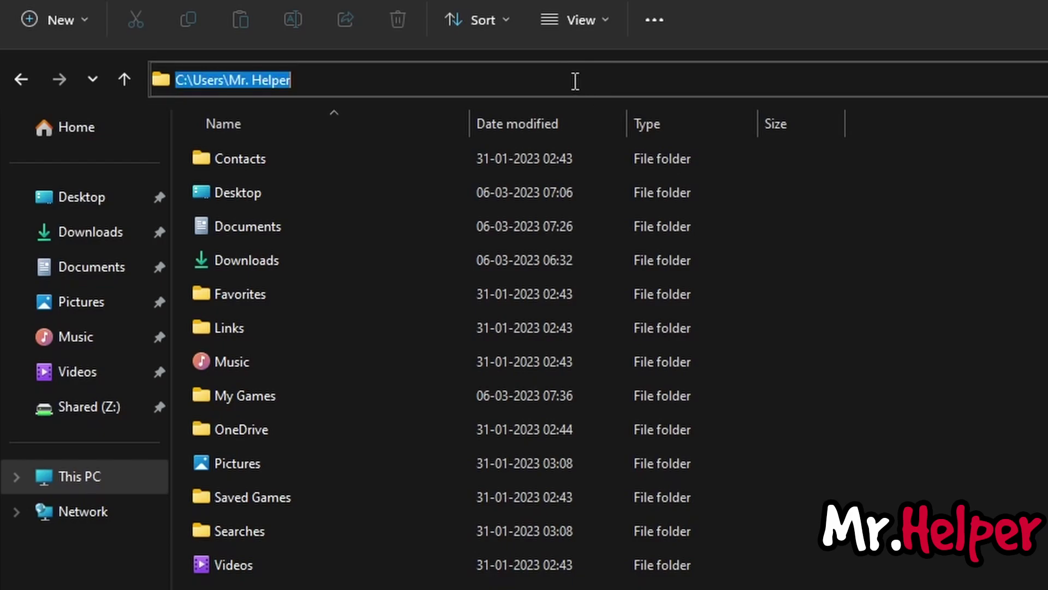
pyautogui.click(563, 79)
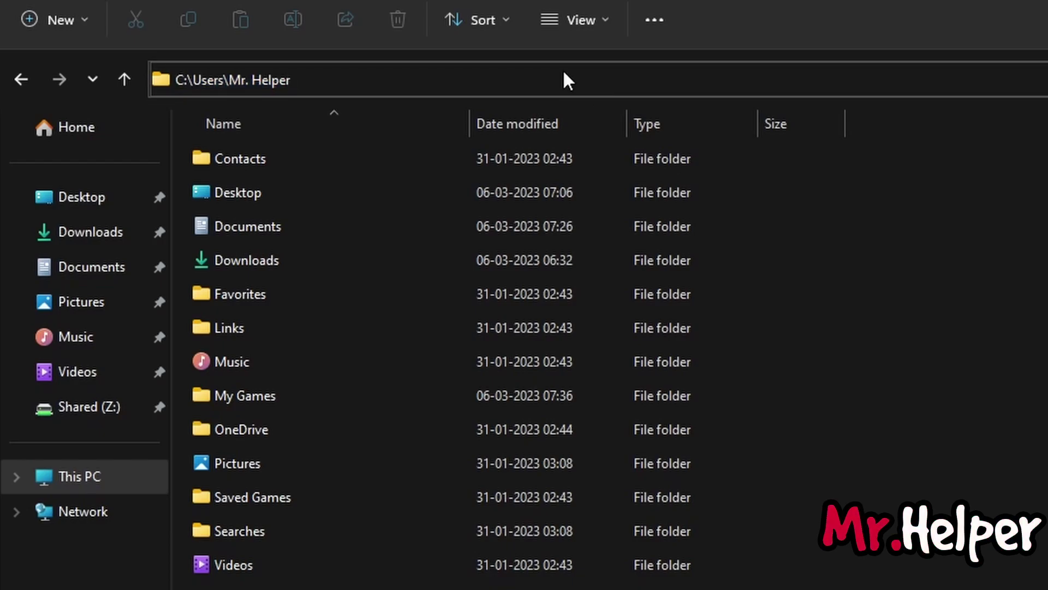
pyautogui.press('Escape')
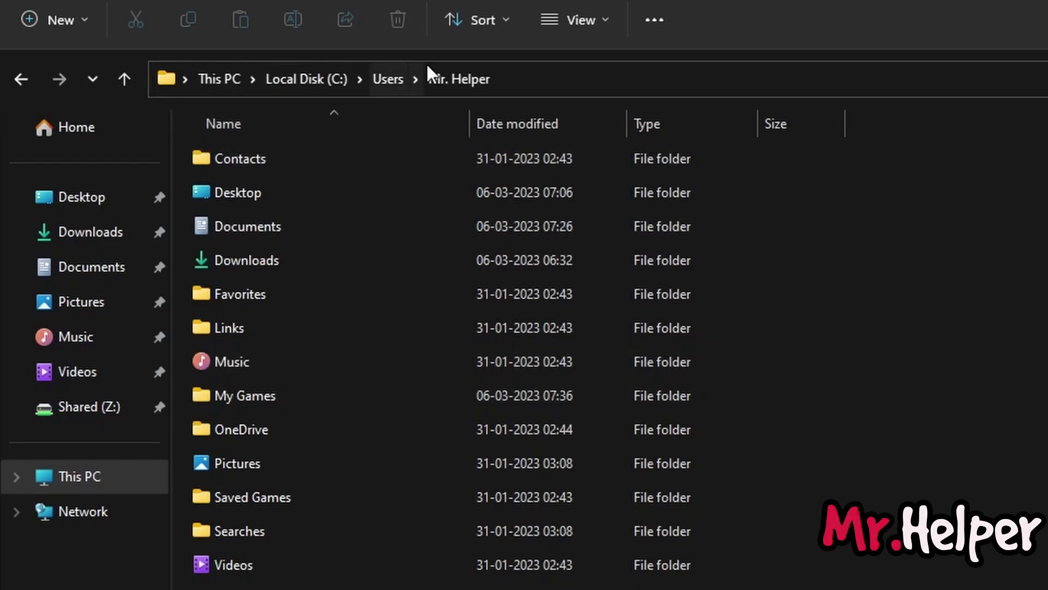
pyautogui.click(468, 76)
pyautogui.click(467, 76)
pyautogui.write('\\Users\\Mr. Helper\\')
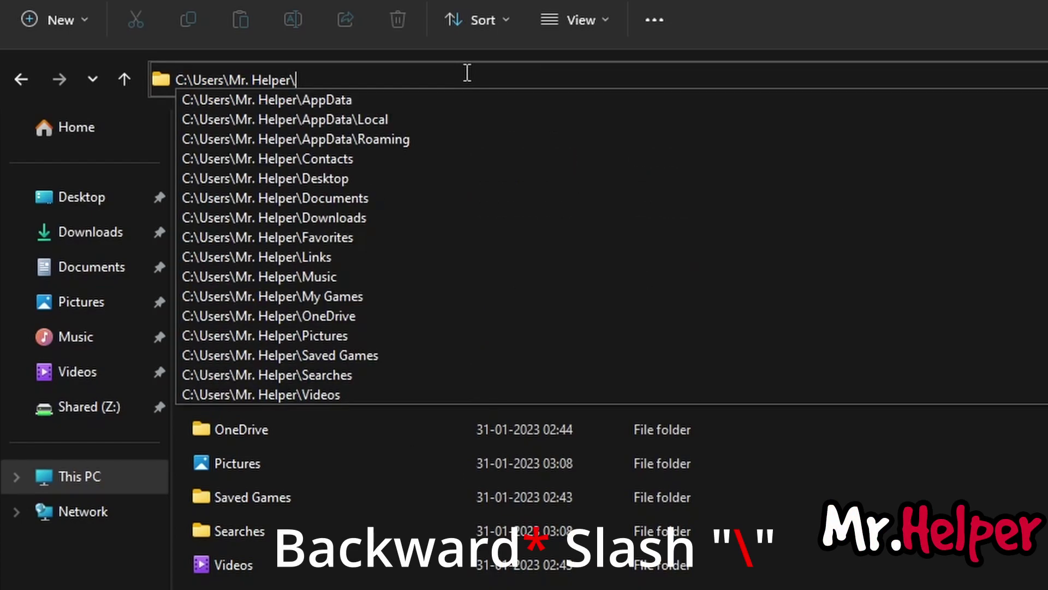
pyautogui.write('A')
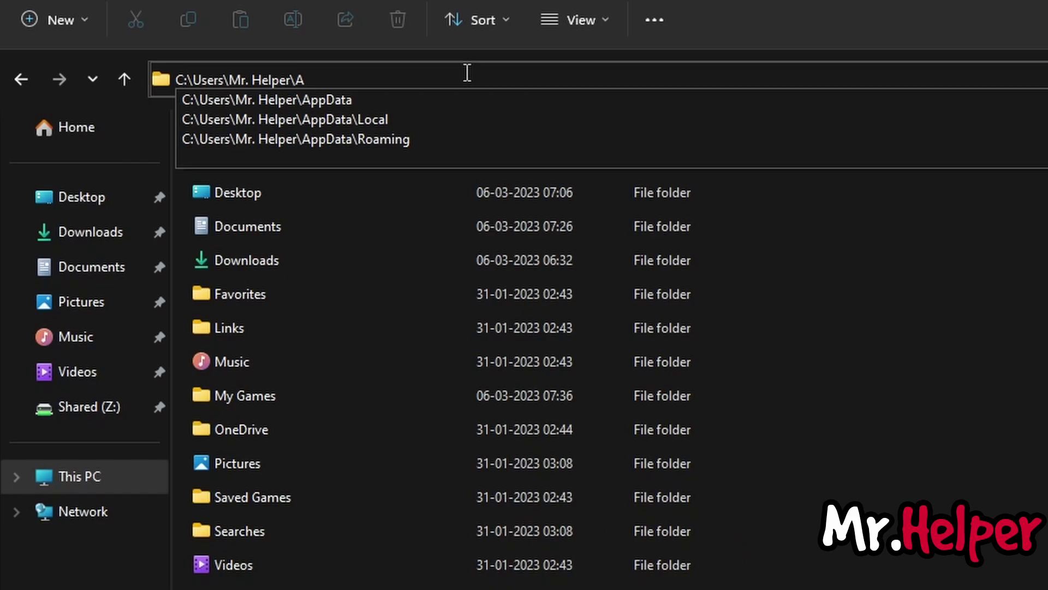
pyautogui.write('ppData')
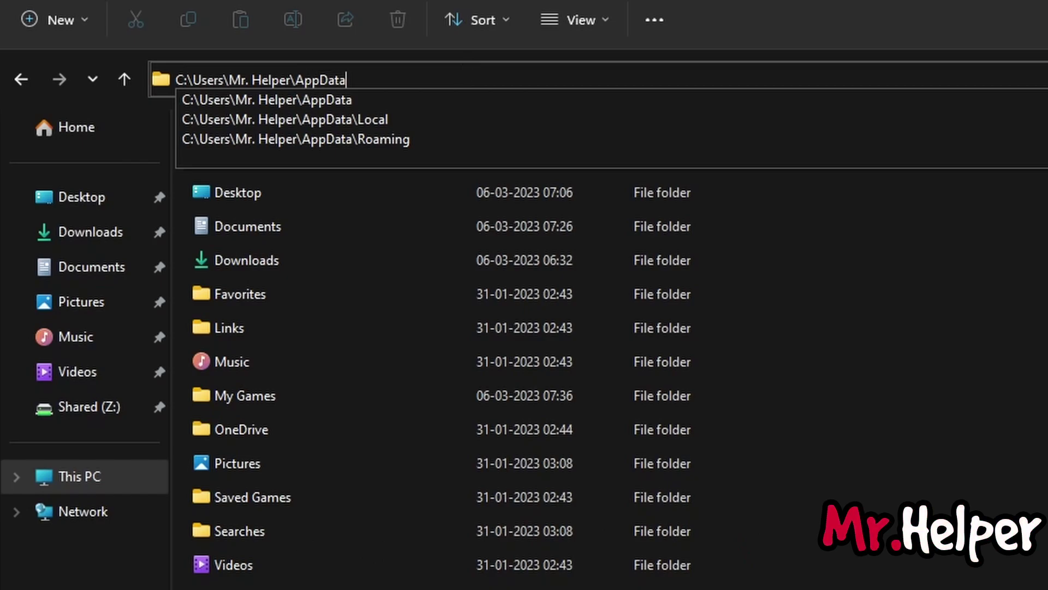
pyautogui.click(287, 98)
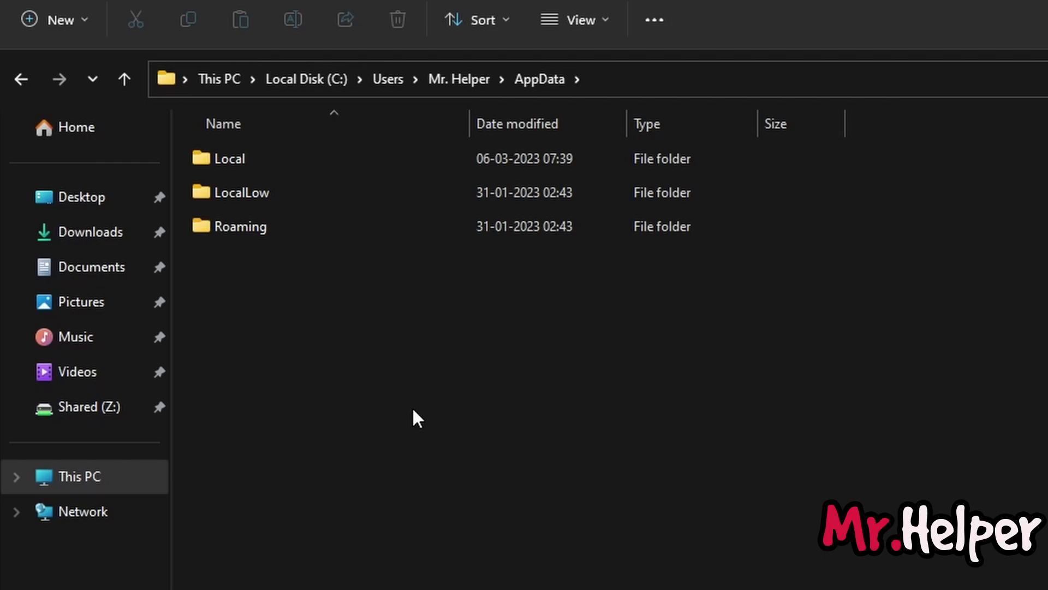
# Open the Local folder in AppData and go into its Square Enix folder.
pyautogui.doubleClick(265, 158)
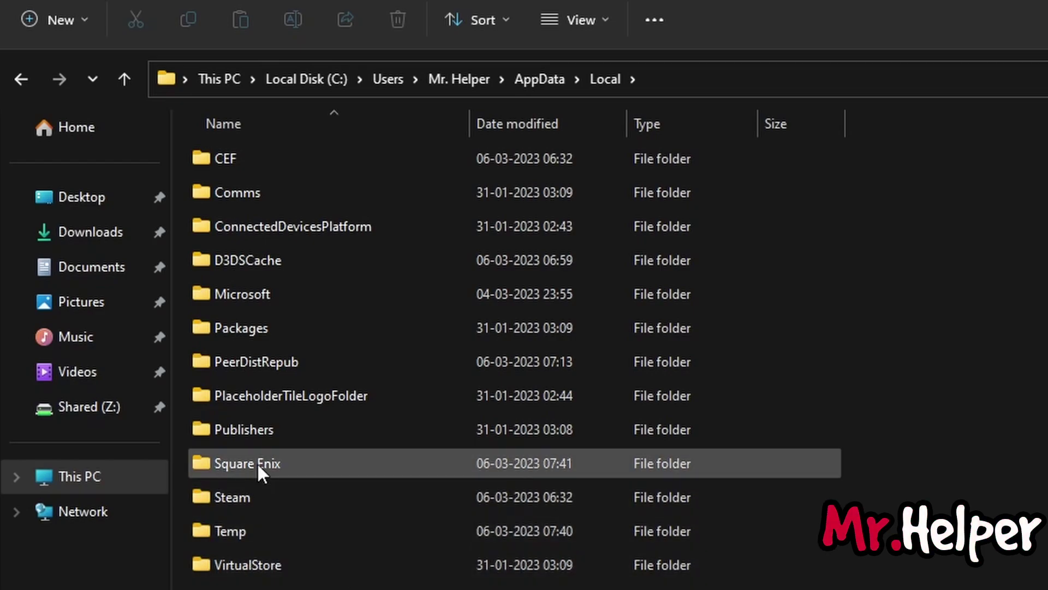
pyautogui.click(323, 467)
pyautogui.doubleClick(323, 467)
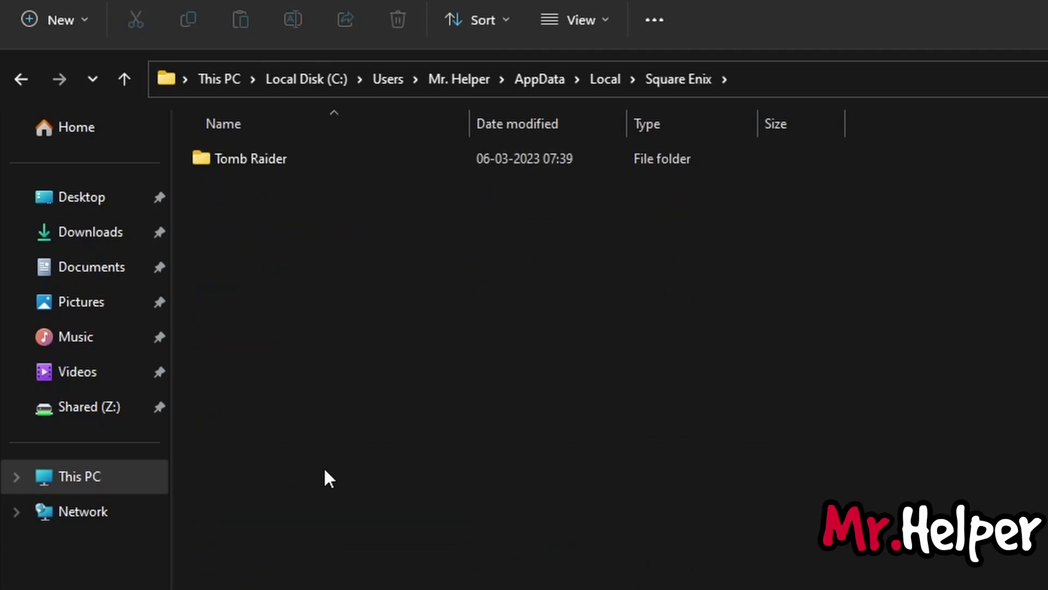
# Create a compressed (zipped) copy of the Tomb Raider folder inside Square Enix.
pyautogui.click(234, 158)
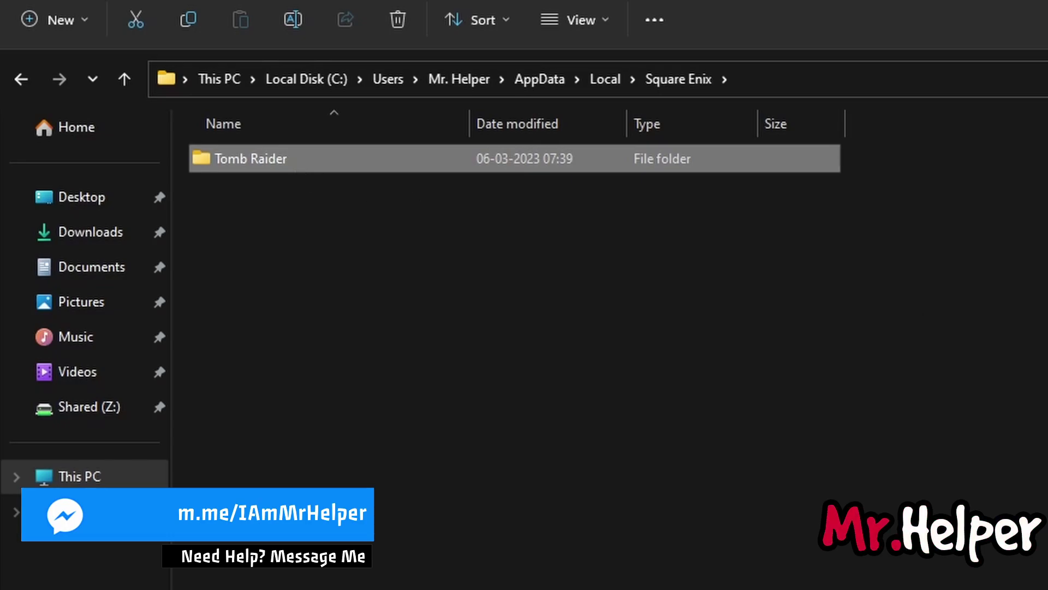
pyautogui.rightClick(311, 155)
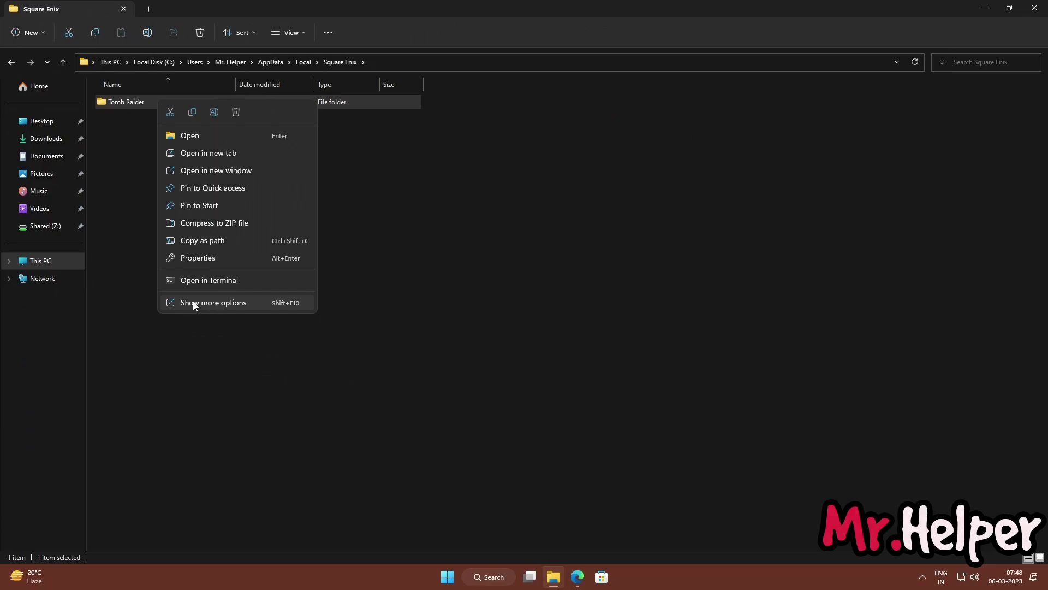
pyautogui.click(193, 301)
pyautogui.moveTo(218, 448)
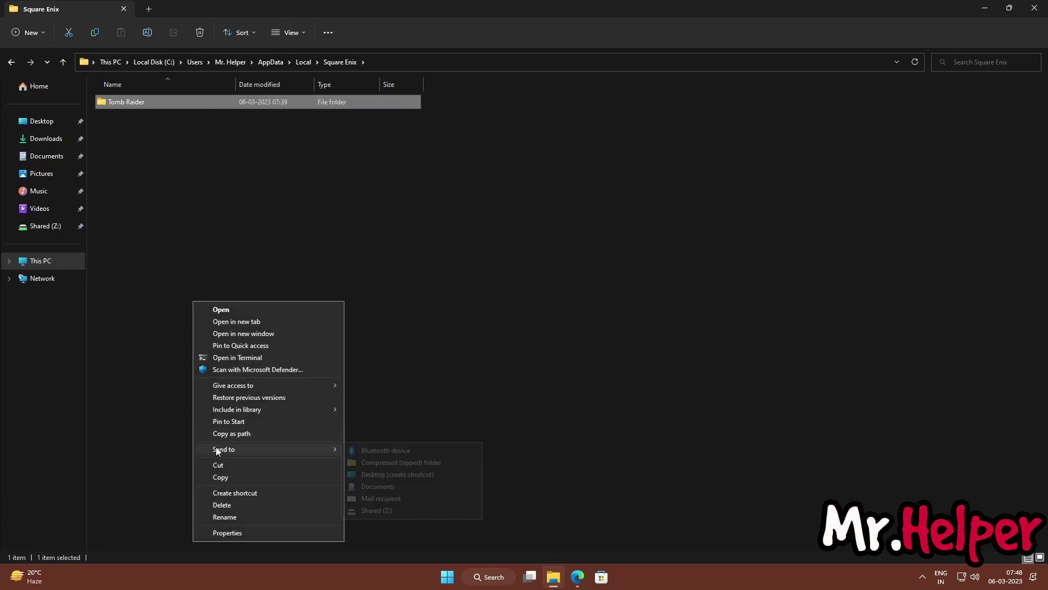
pyautogui.click(384, 463)
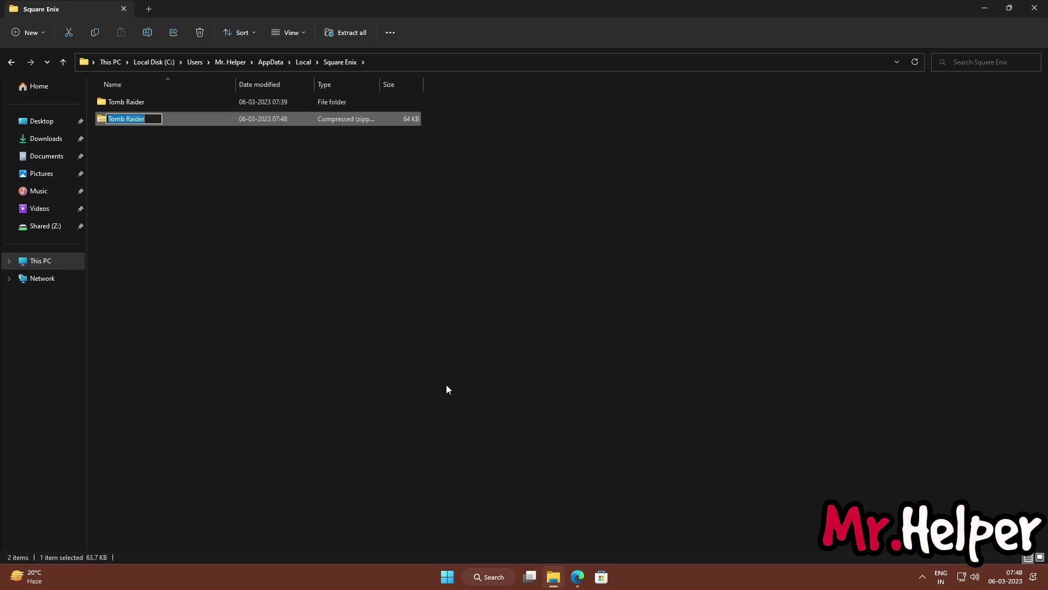